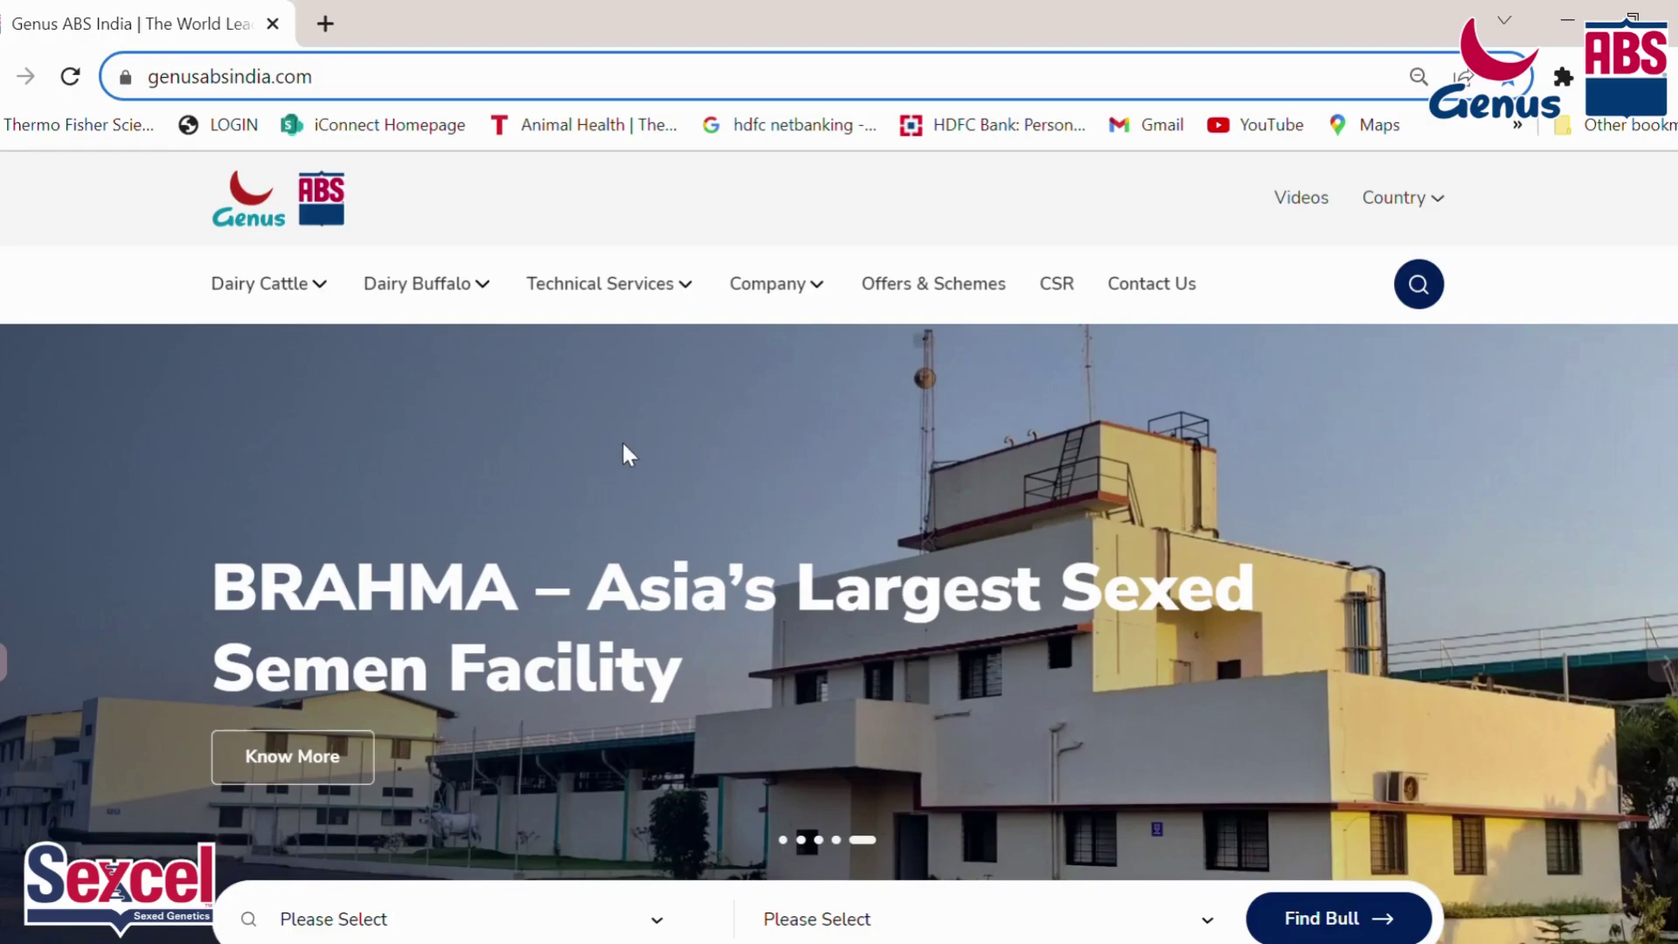
Step: Go to the Pounds (lbs) to Kilogrammes (kgs) Convertor page under the Technical Services menu
click(368, 88)
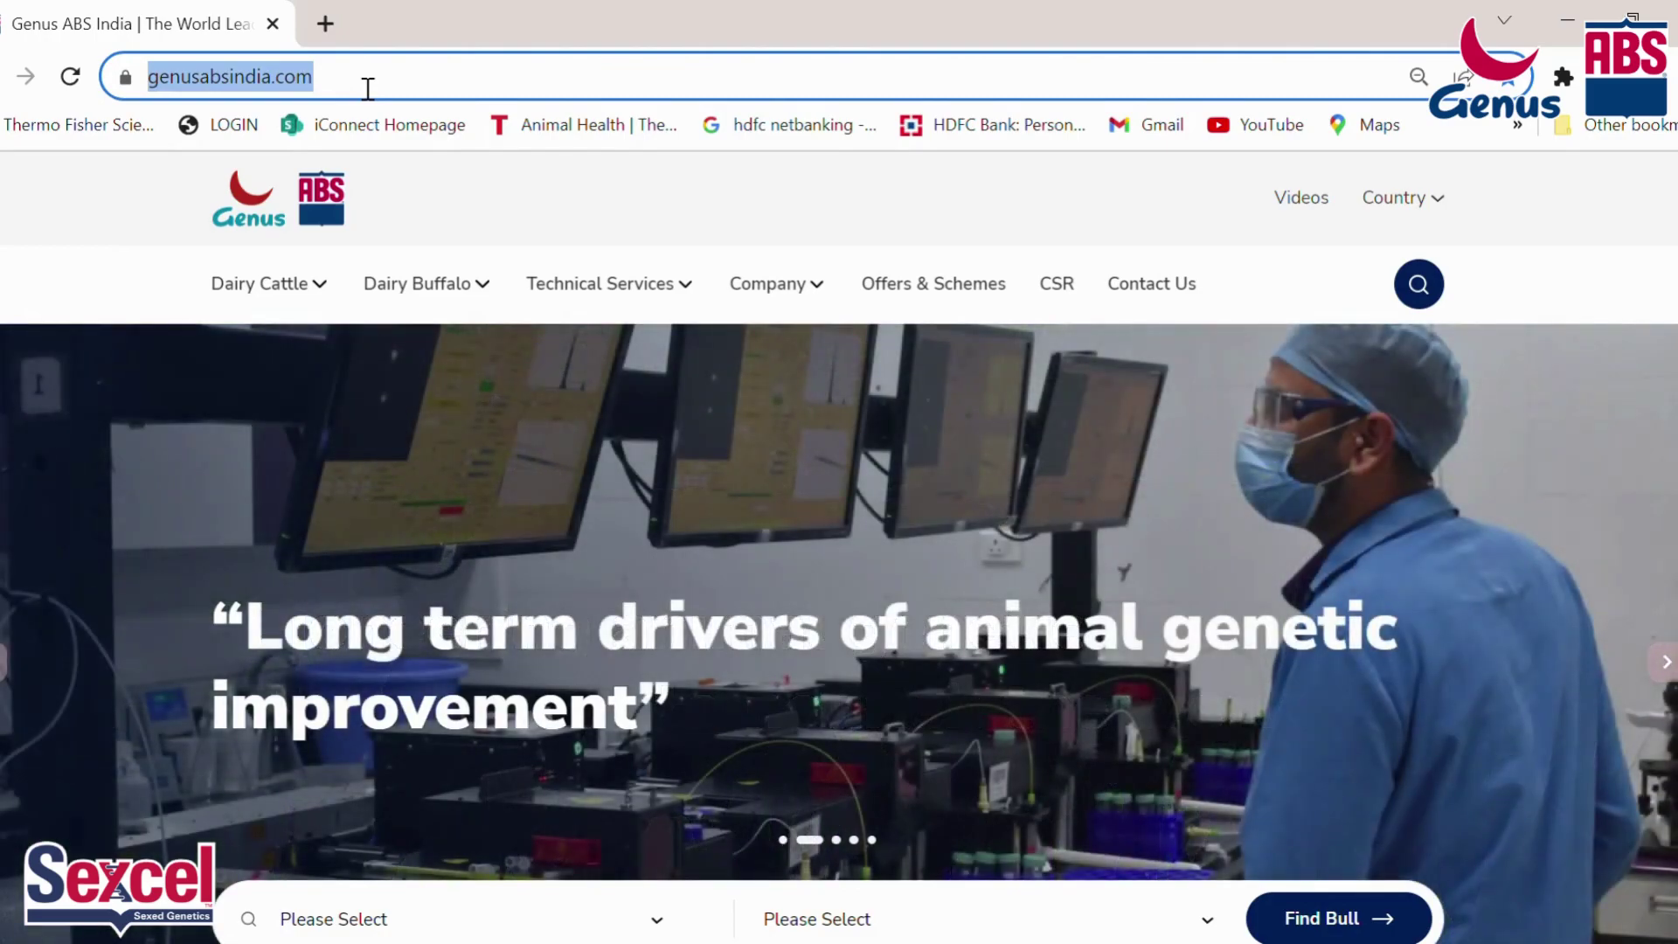
click(533, 180)
mouse_move(263, 283)
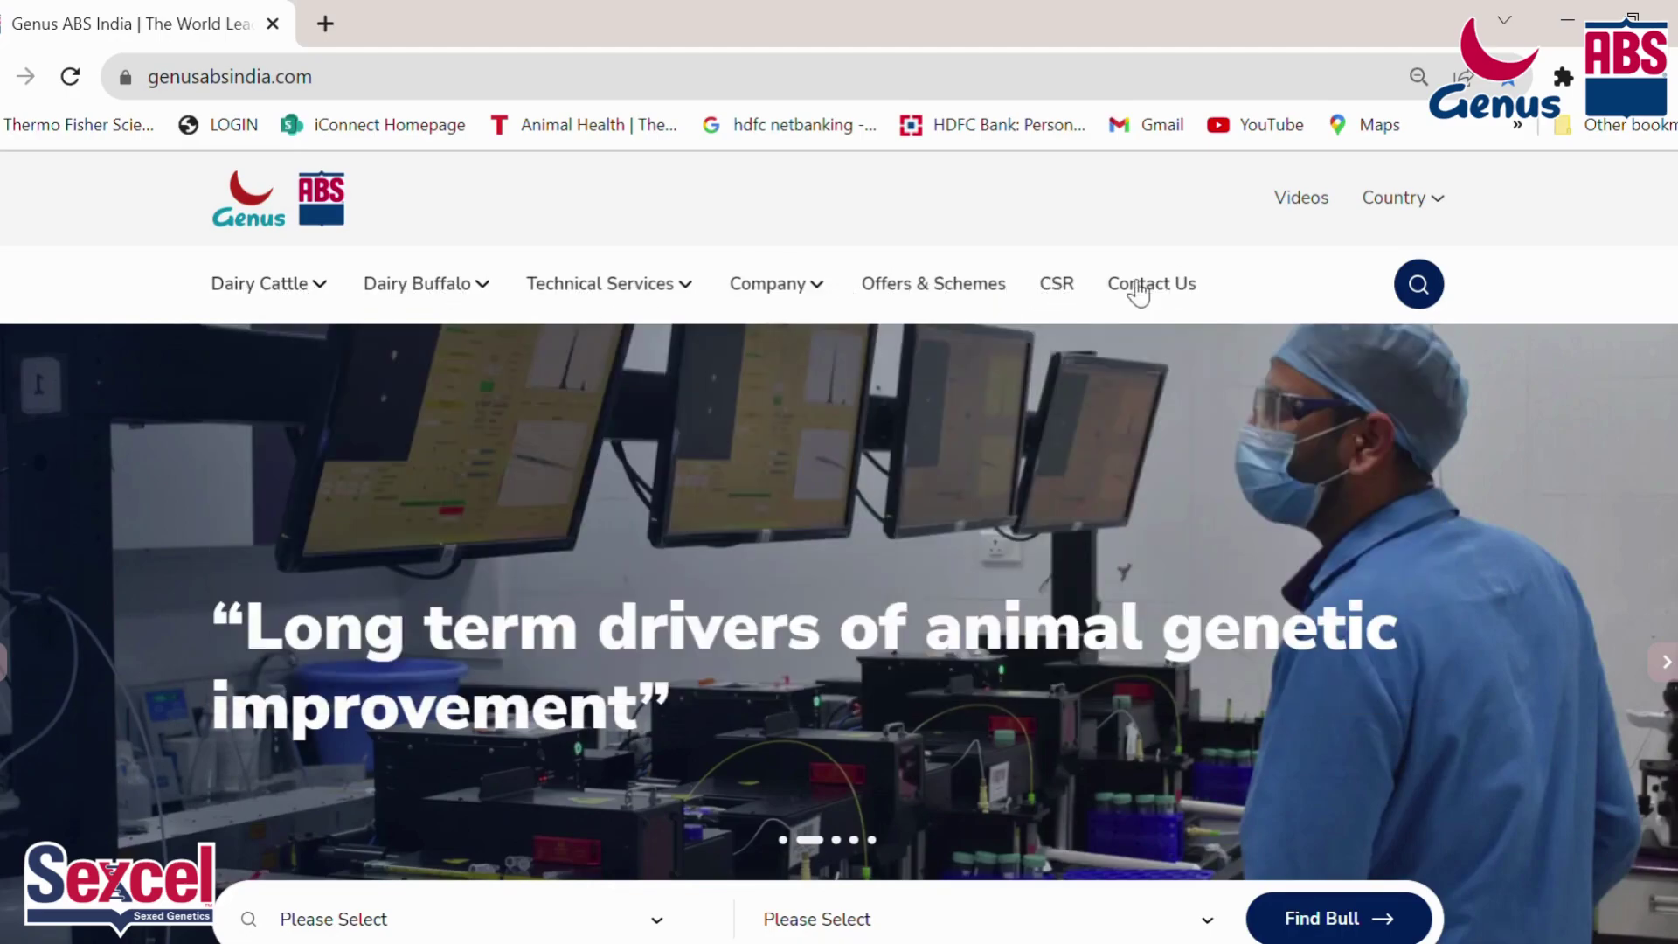
mouse_move(577, 292)
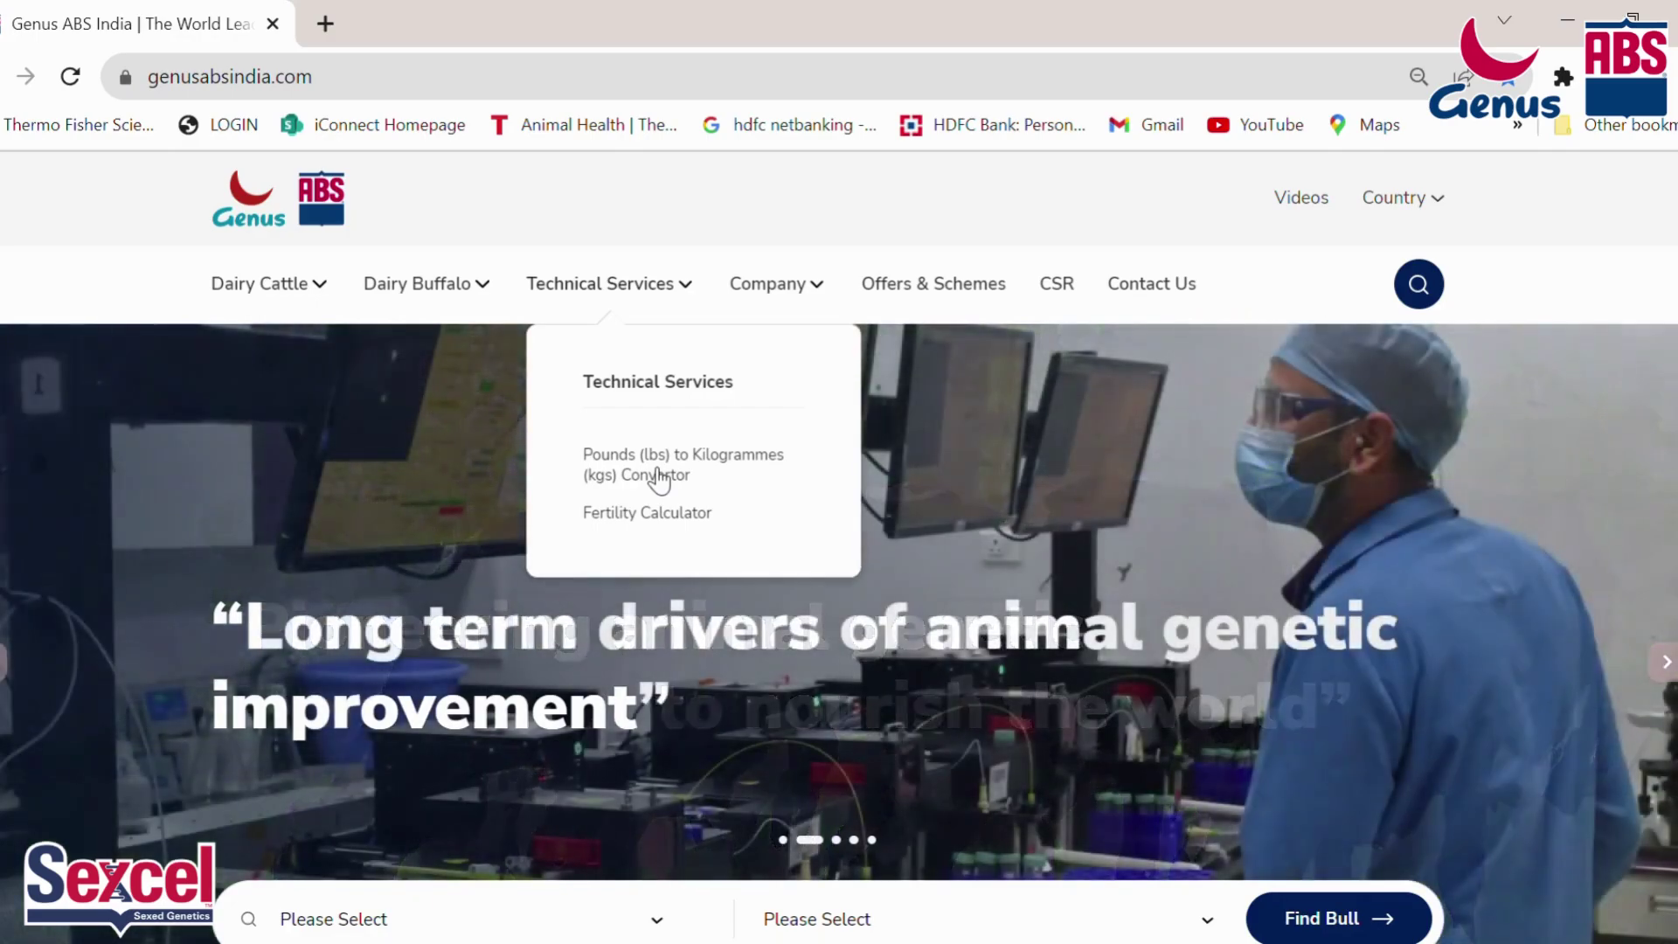
click(659, 476)
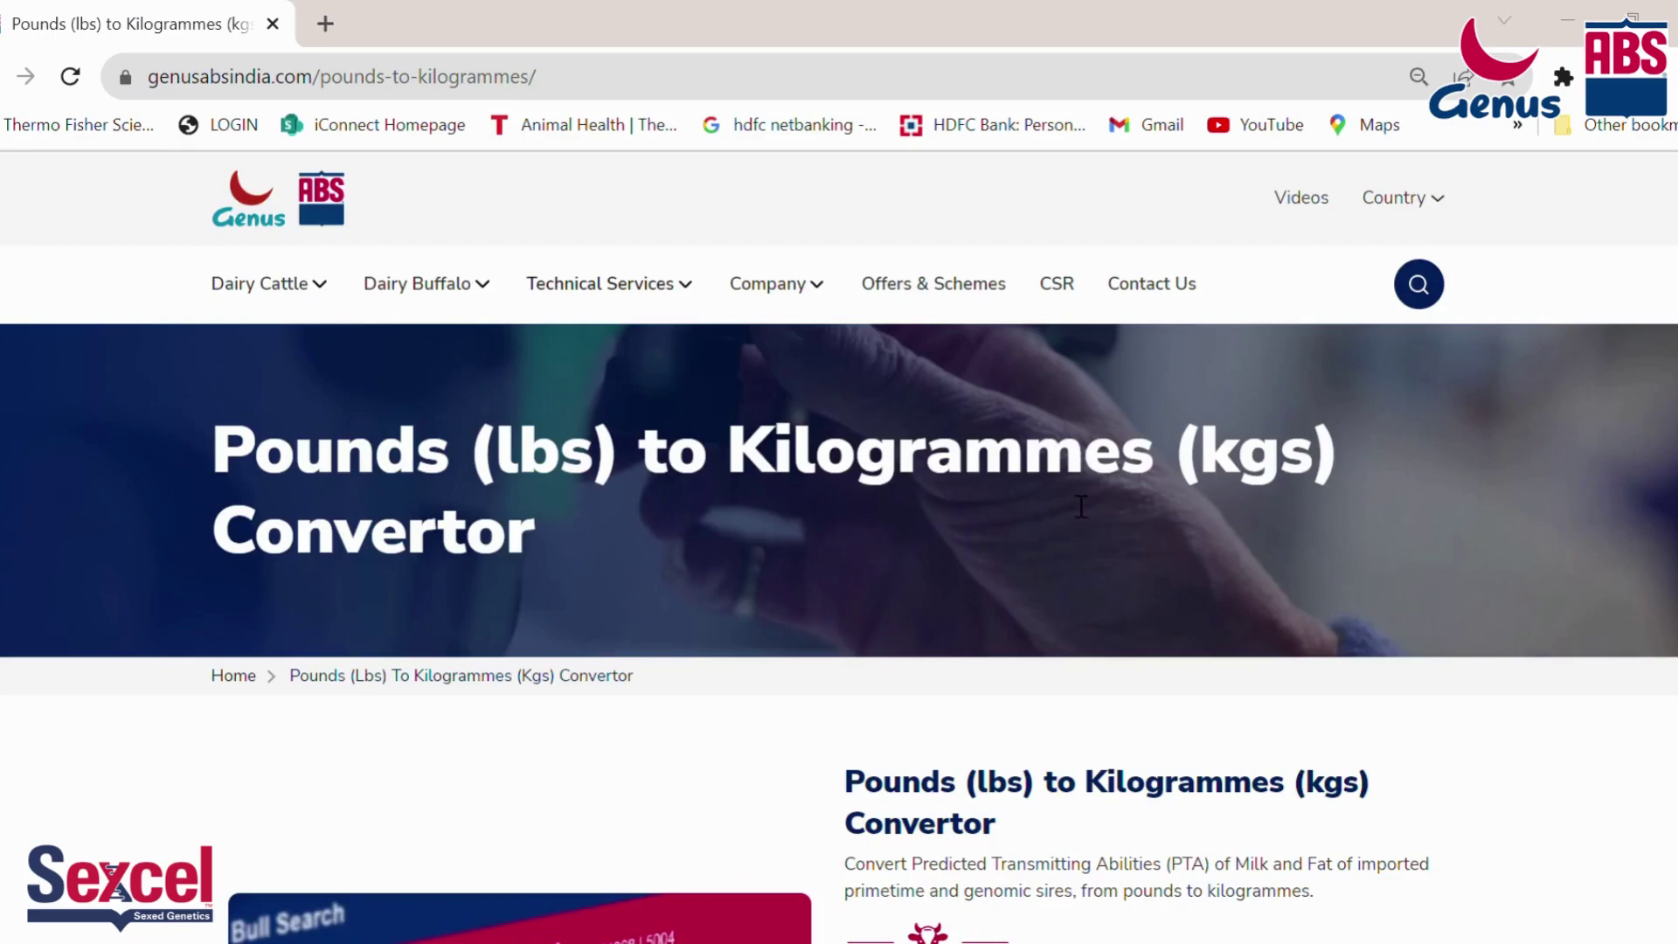
Step: Enter the pincode, the user's full name and phone number in the details form, then submit it
scroll(1081, 505, down, 8)
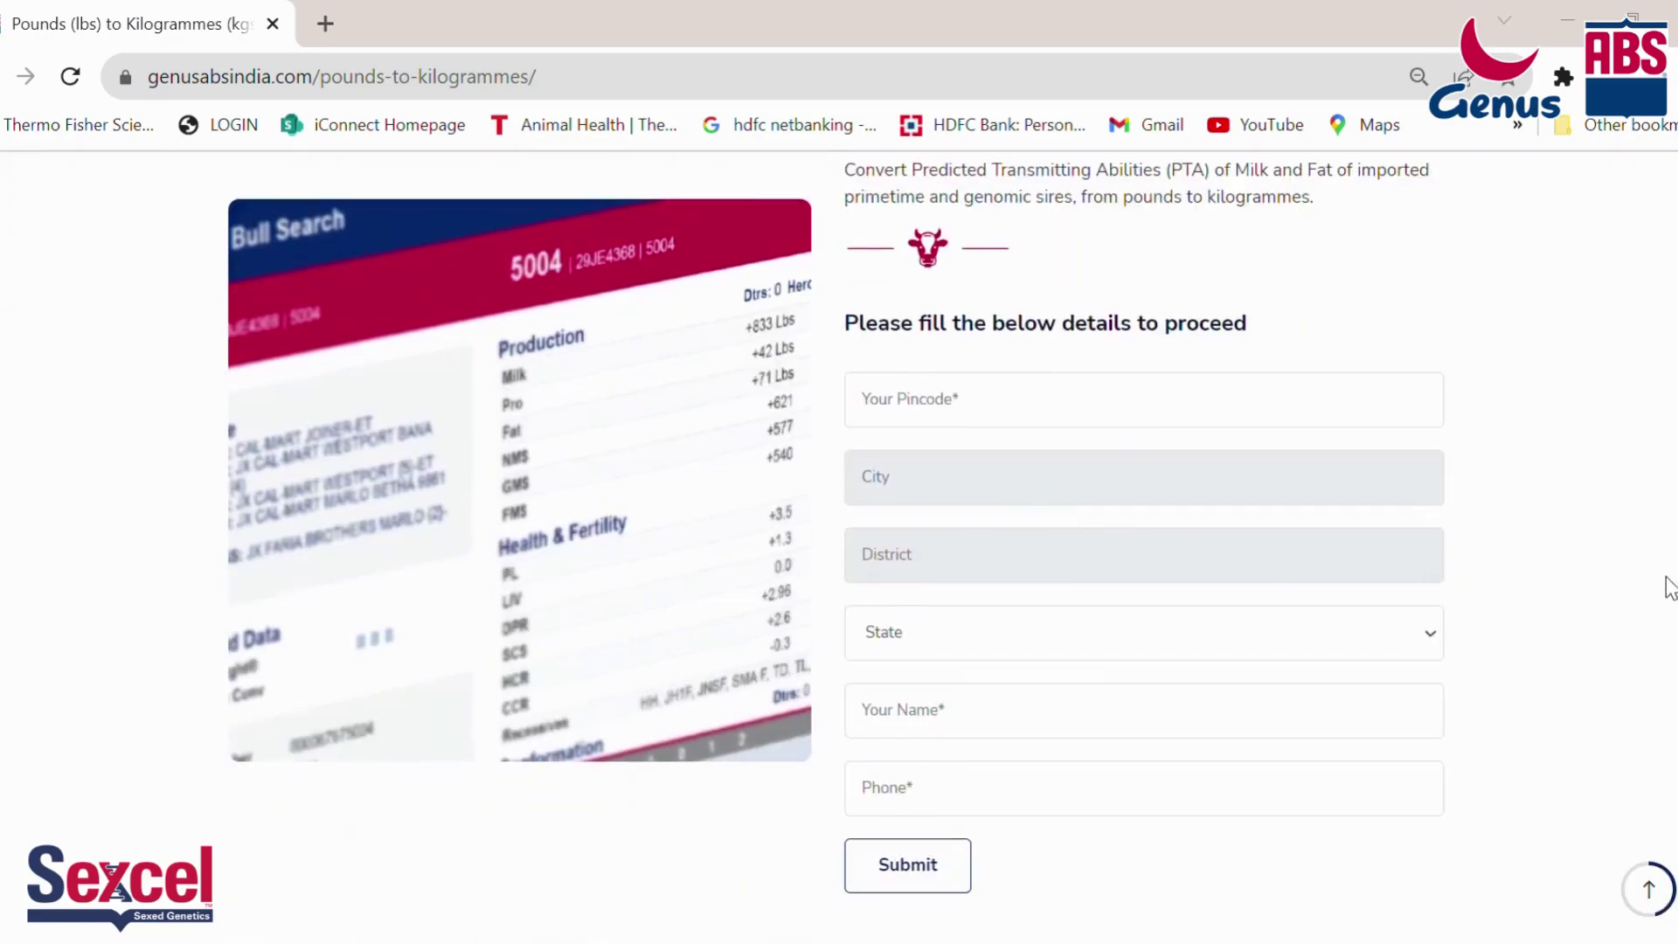
click(1103, 405)
text(411021)
scroll(1505, 595, down, 2)
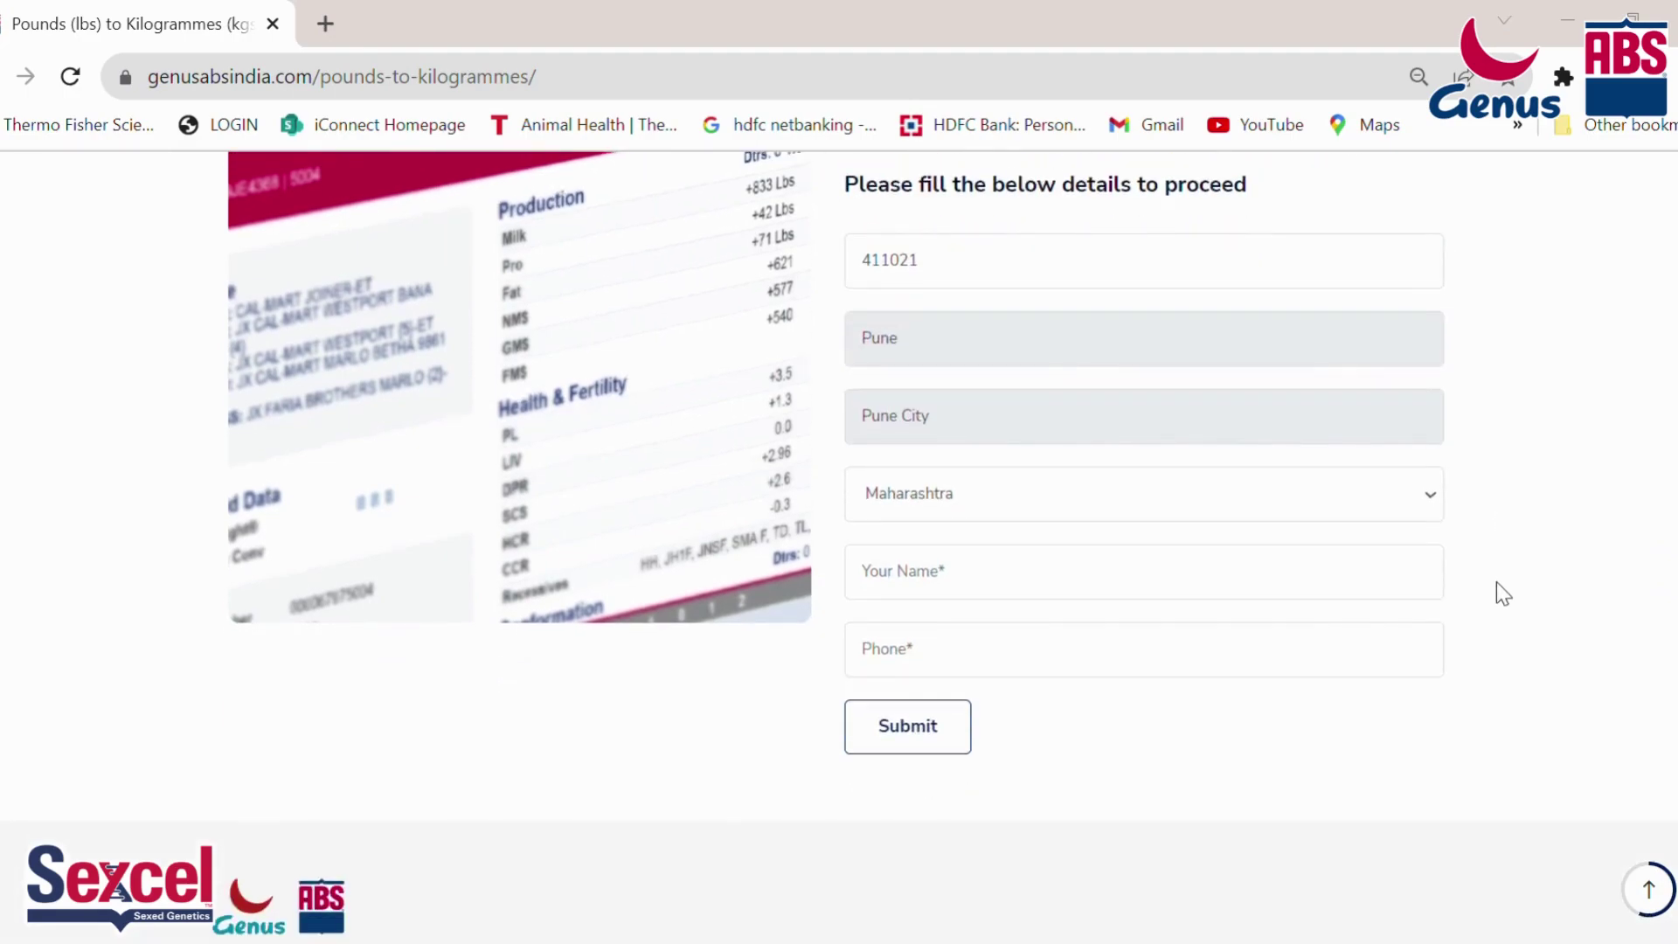
click(1321, 577)
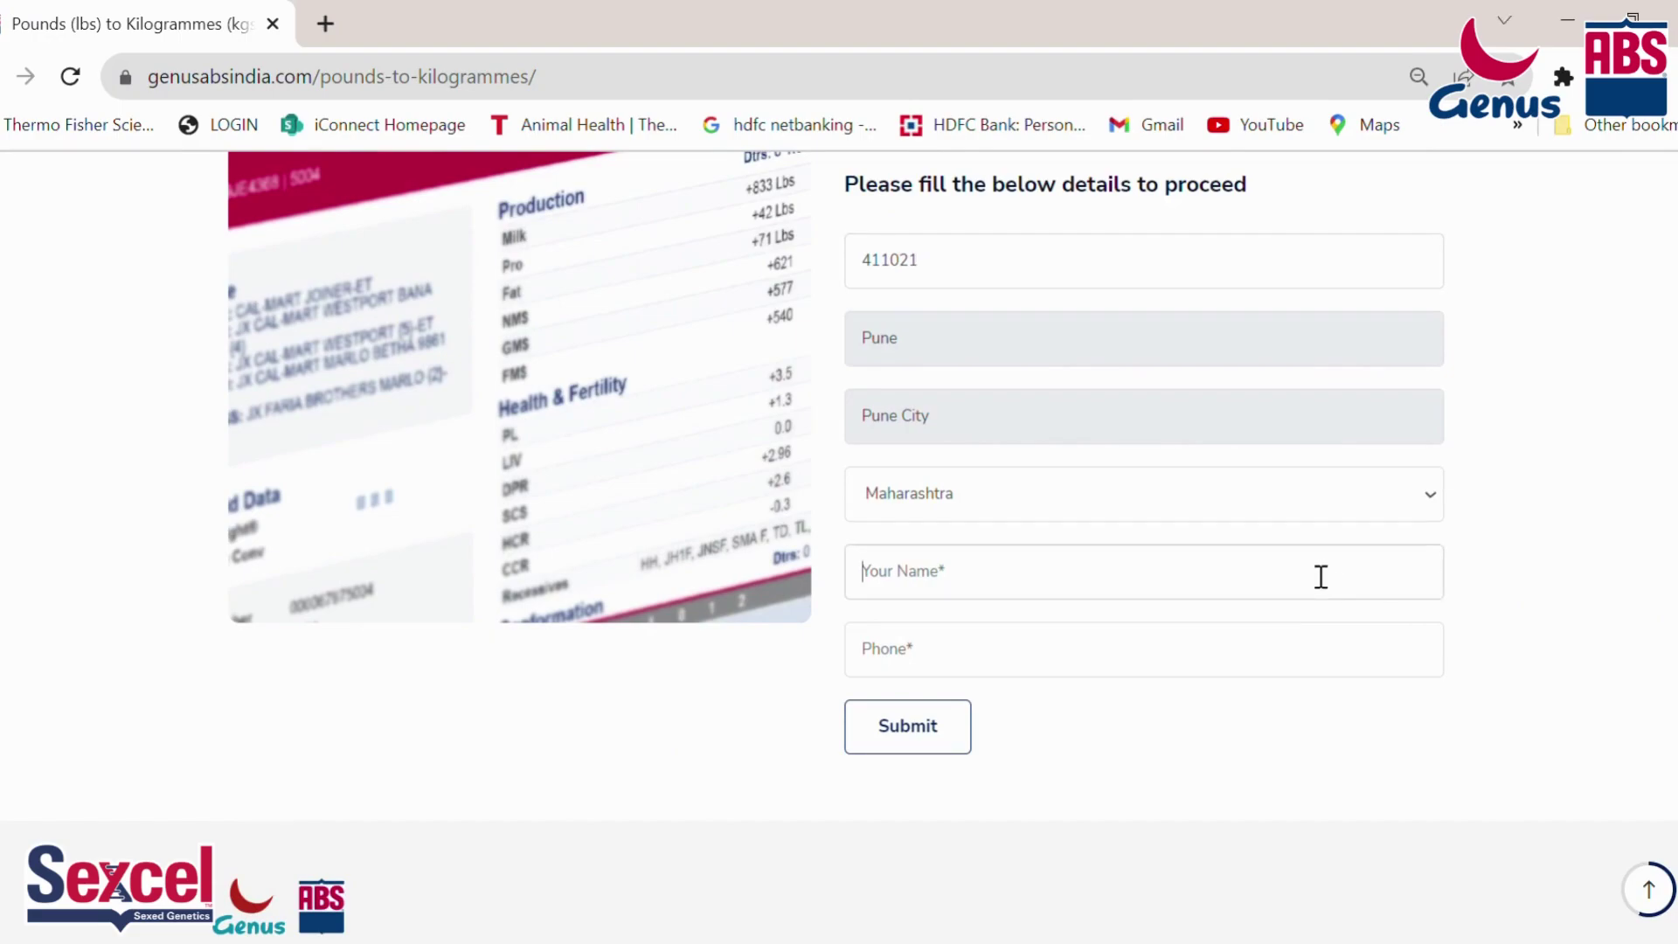
click(1294, 660)
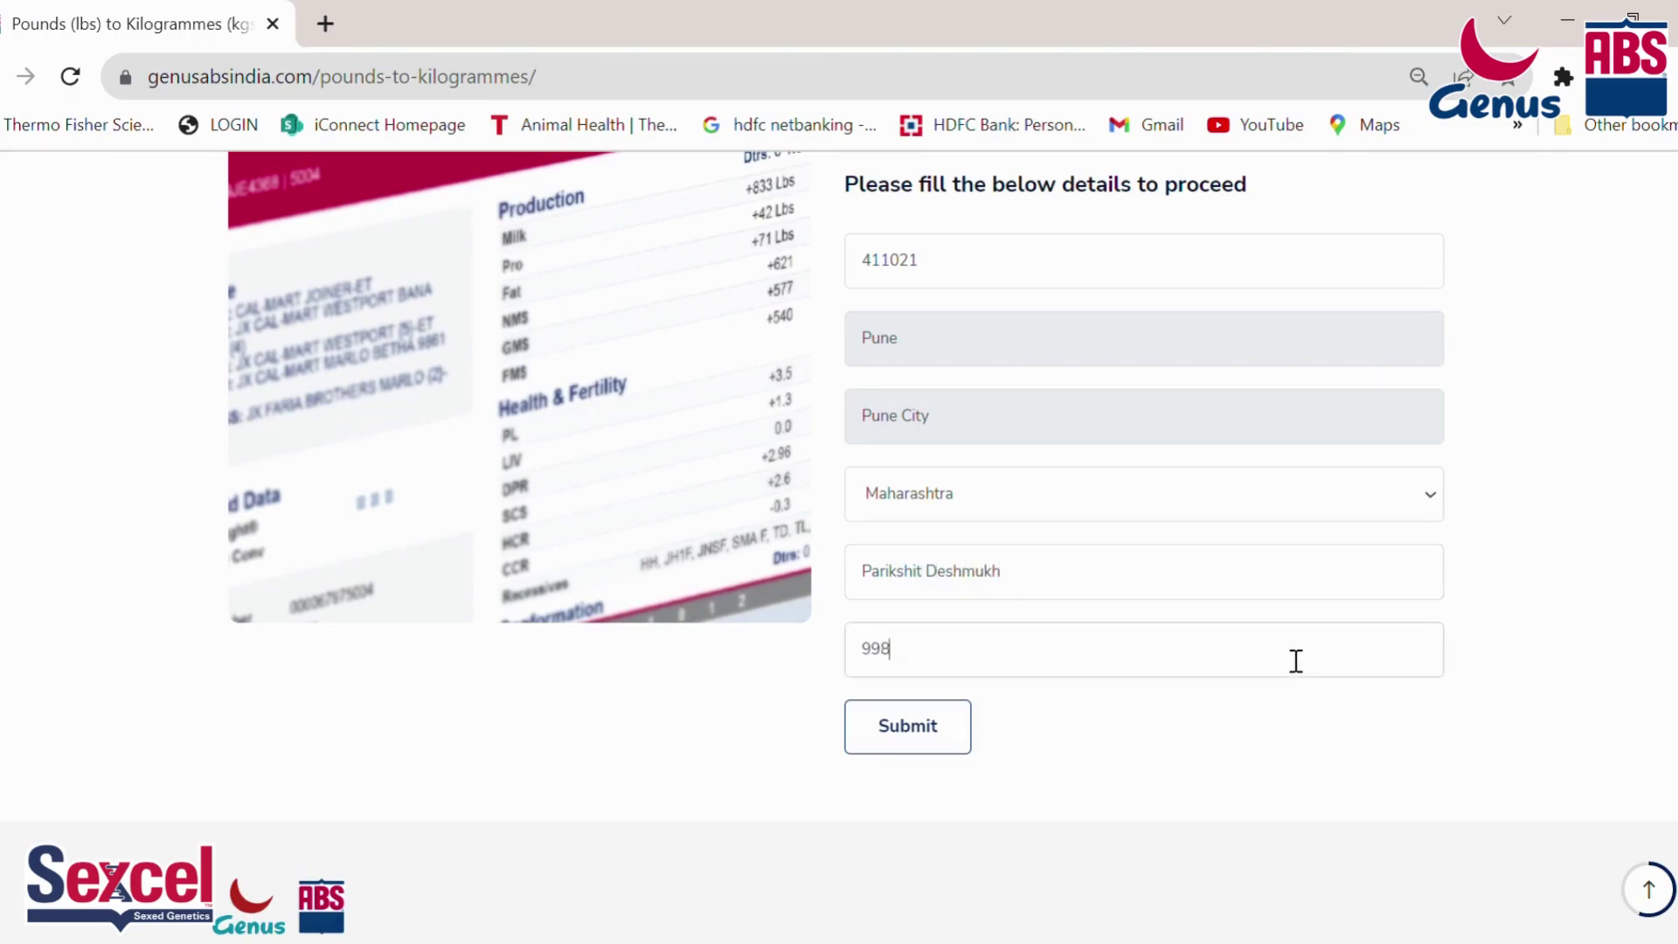
click(940, 741)
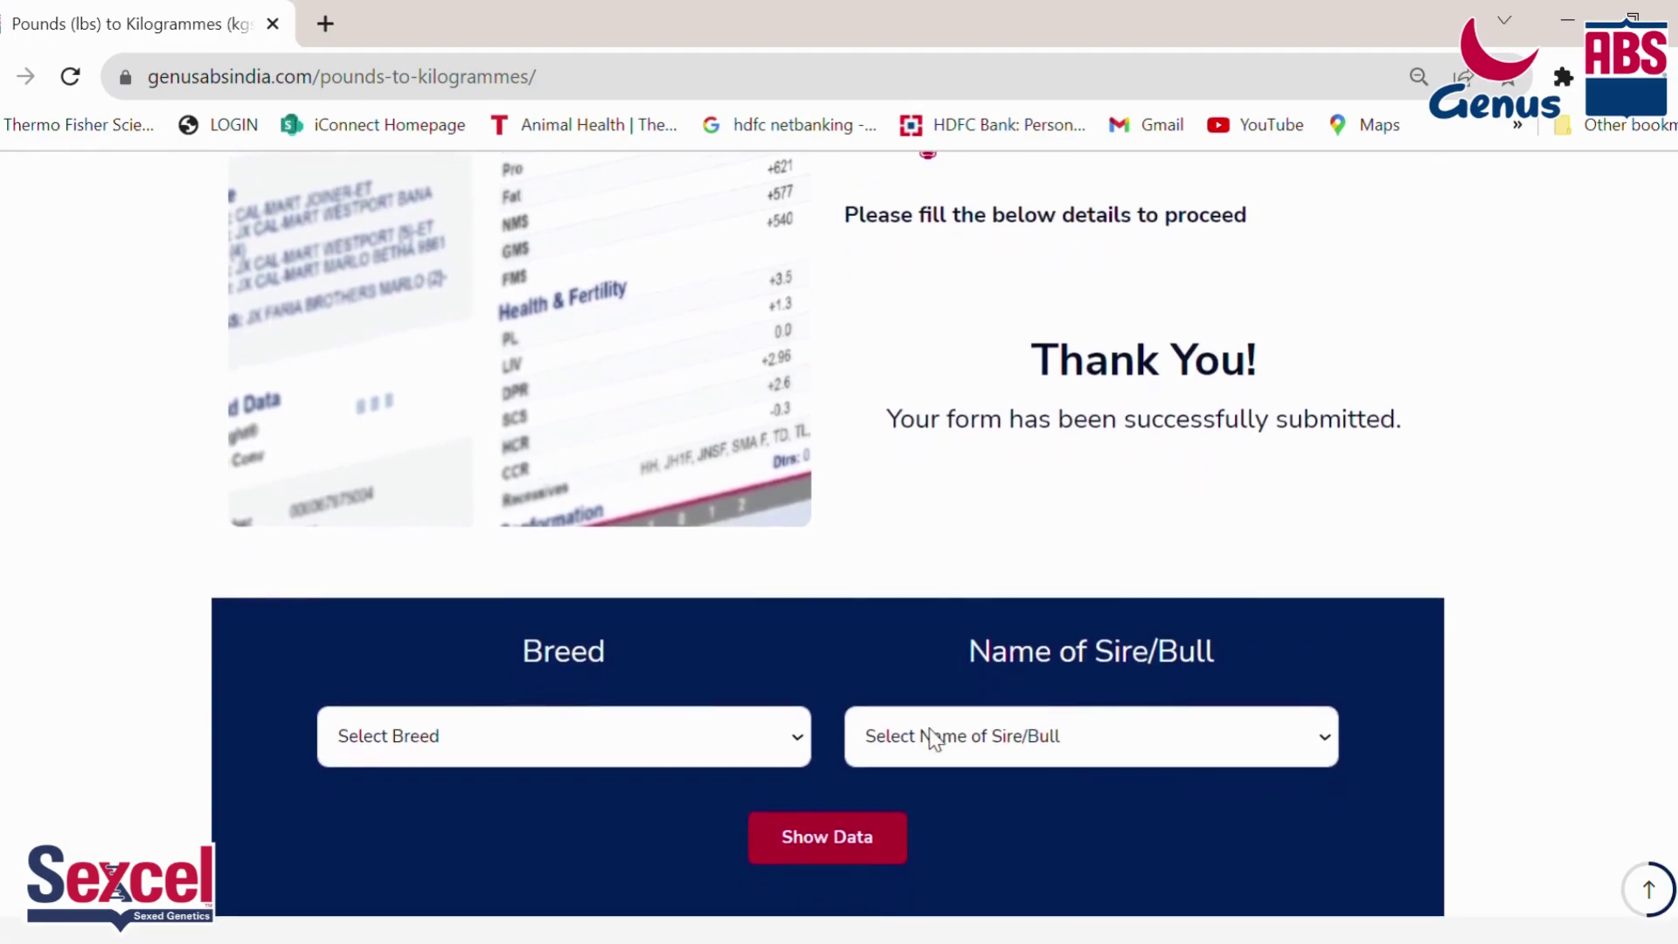
Step: Choose breed Holstein Imported and sire Spike, then request their converted values
scroll(930, 711, down, 2)
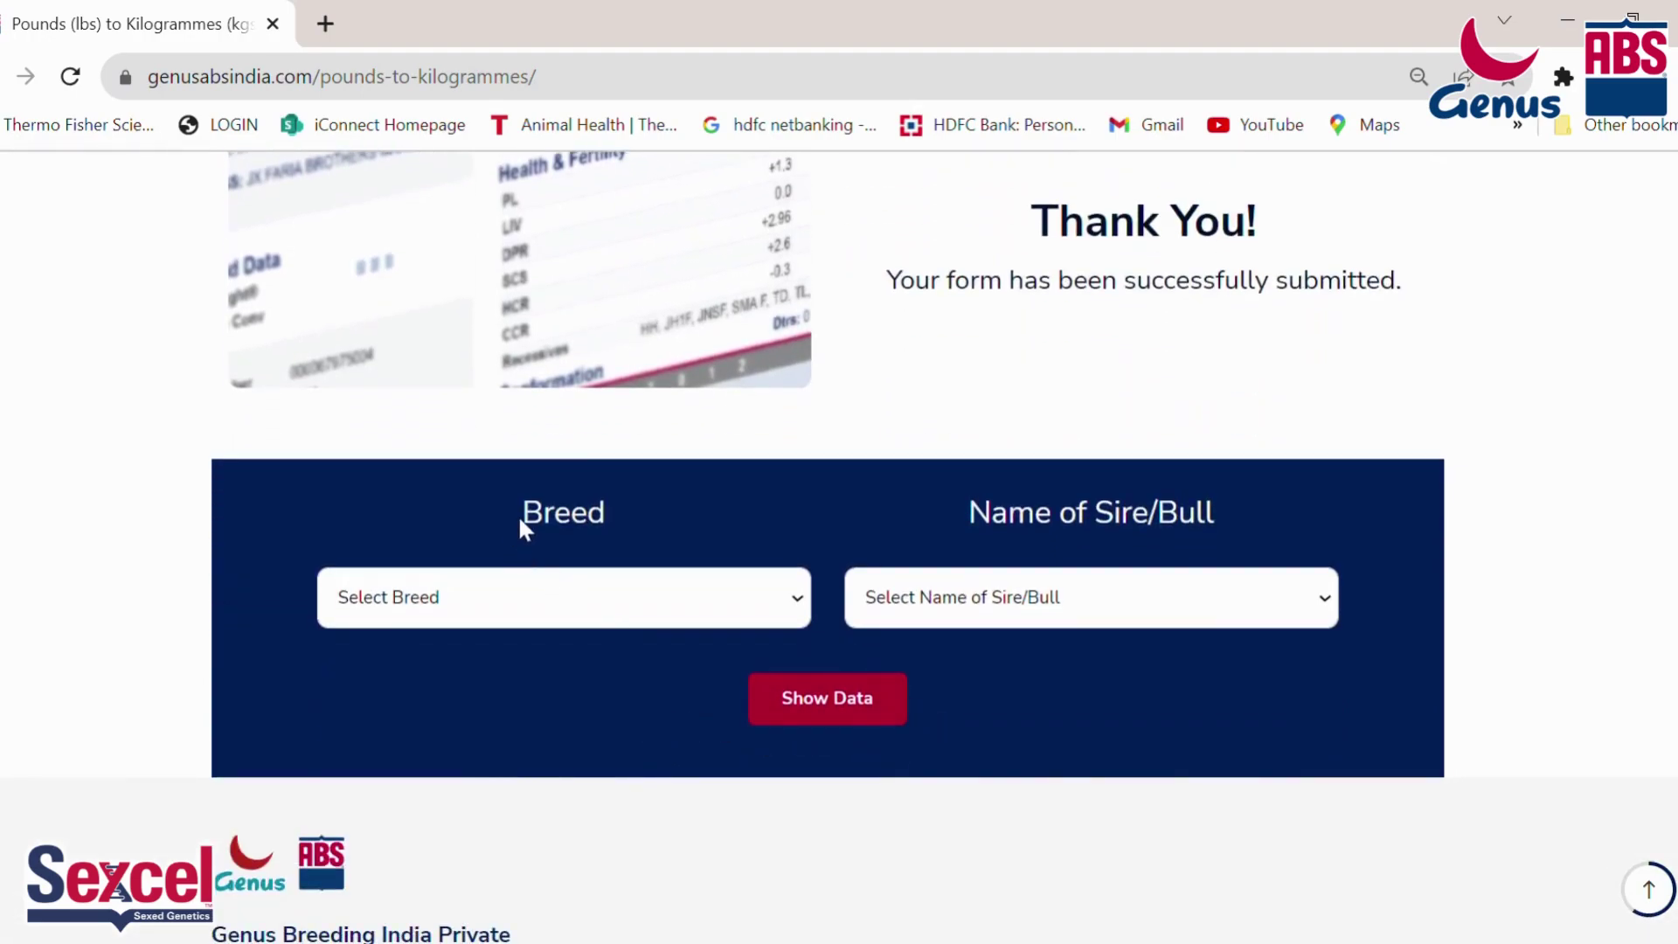
drag(520, 523, 612, 523)
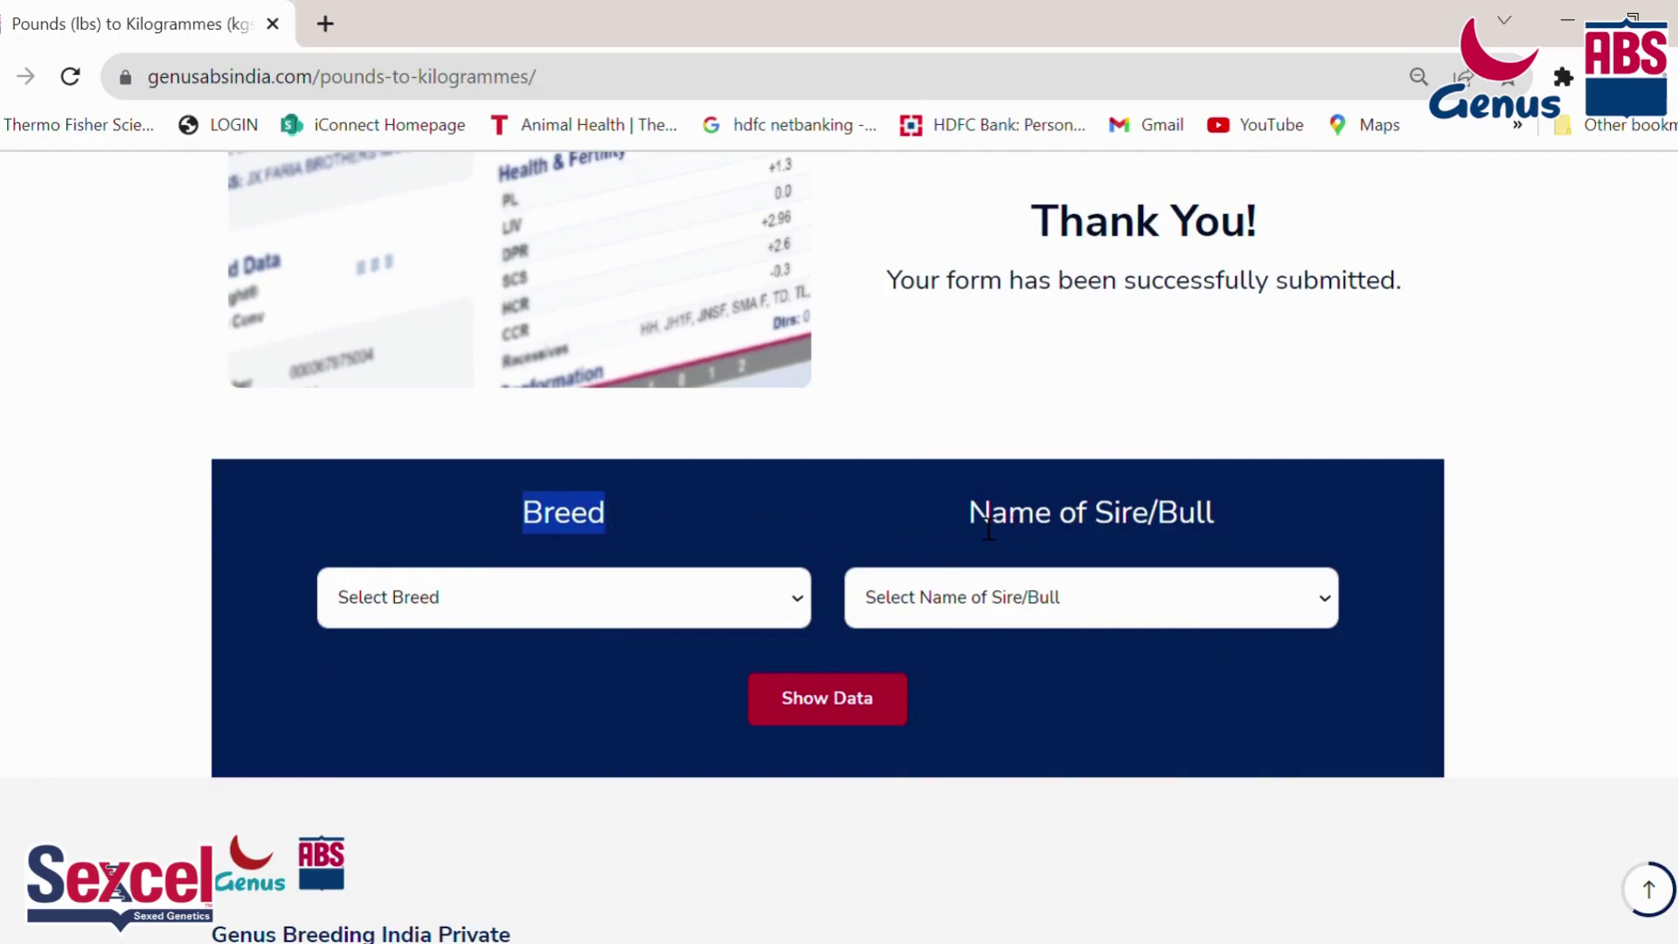
drag(966, 516, 1233, 514)
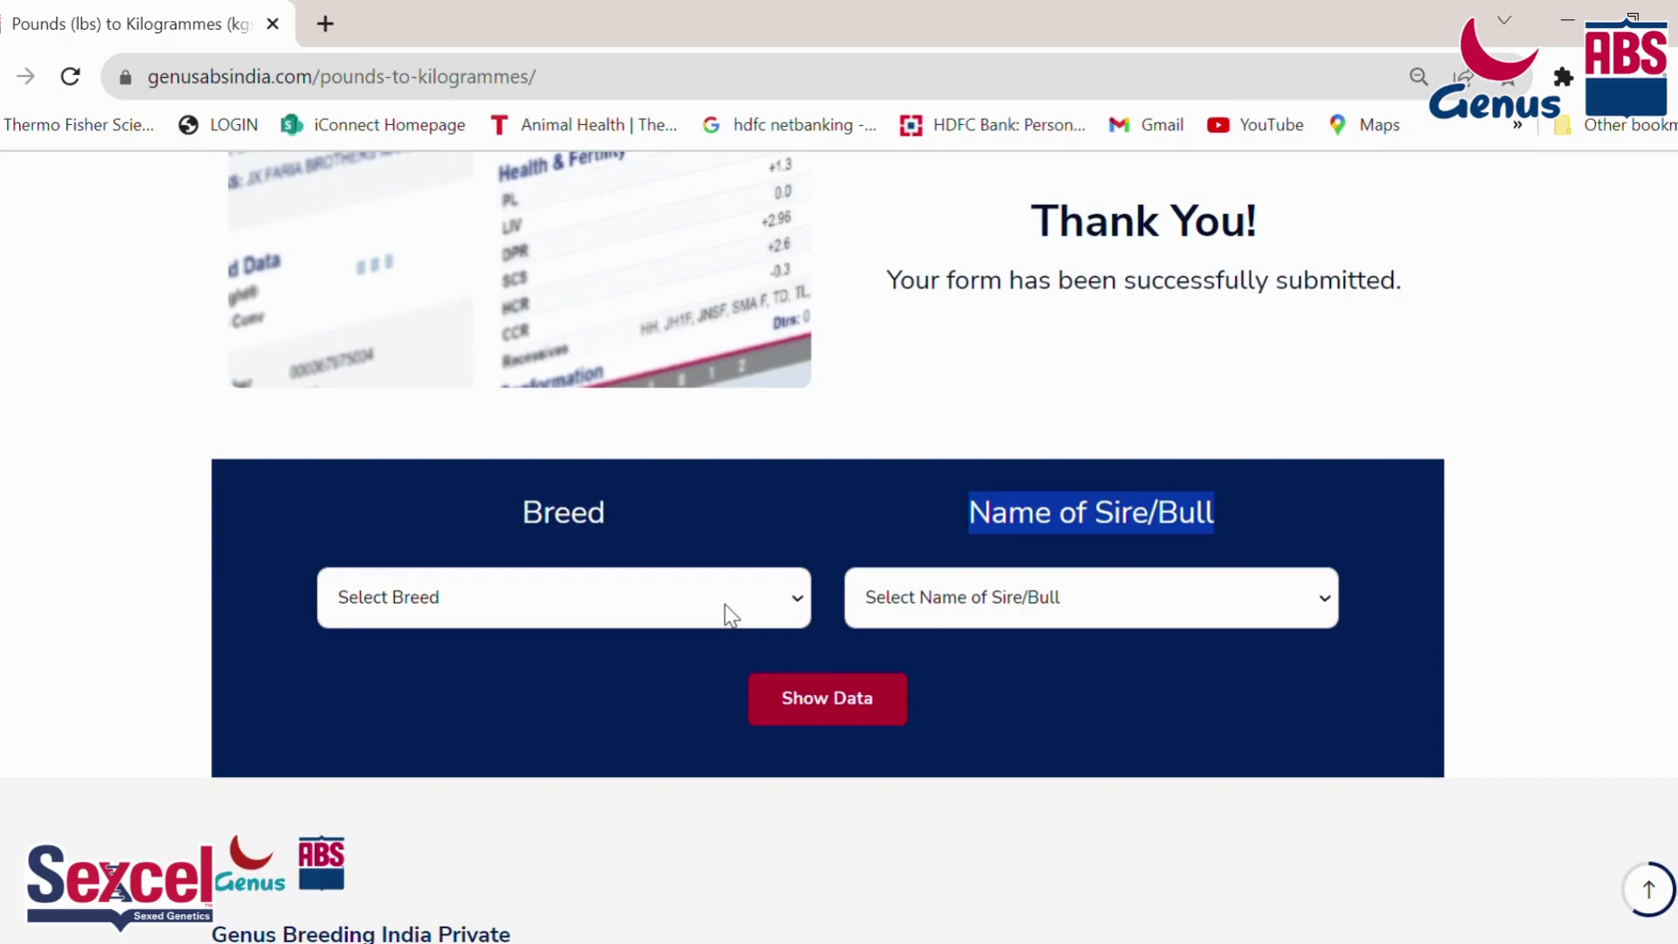
click(689, 658)
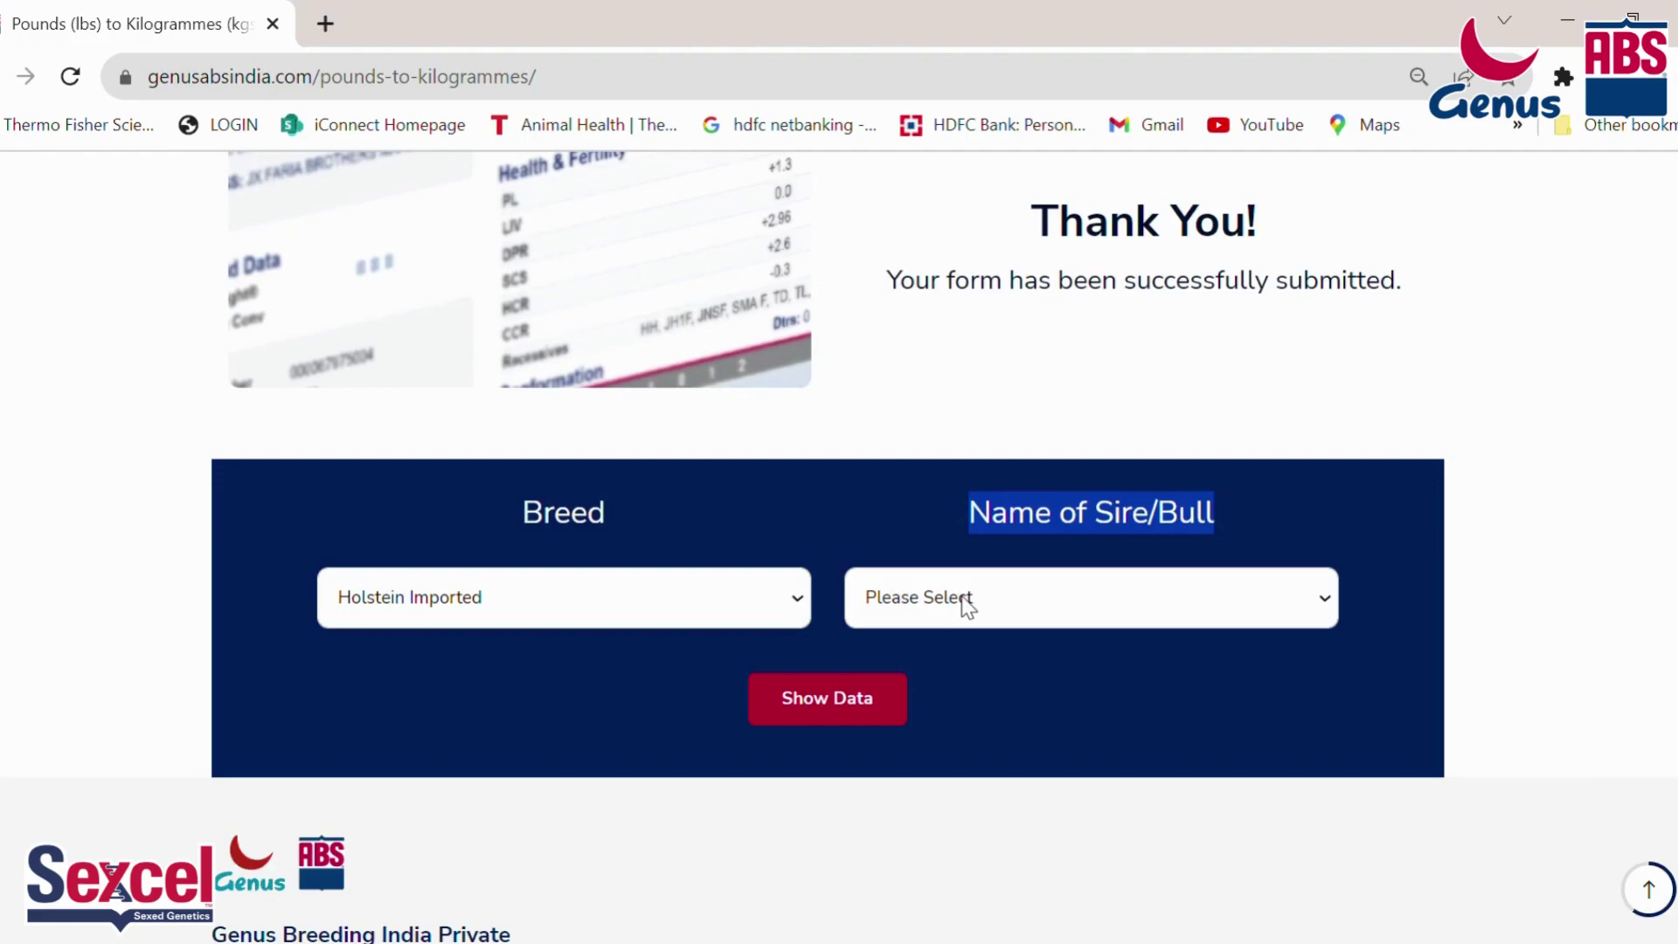
key(s)
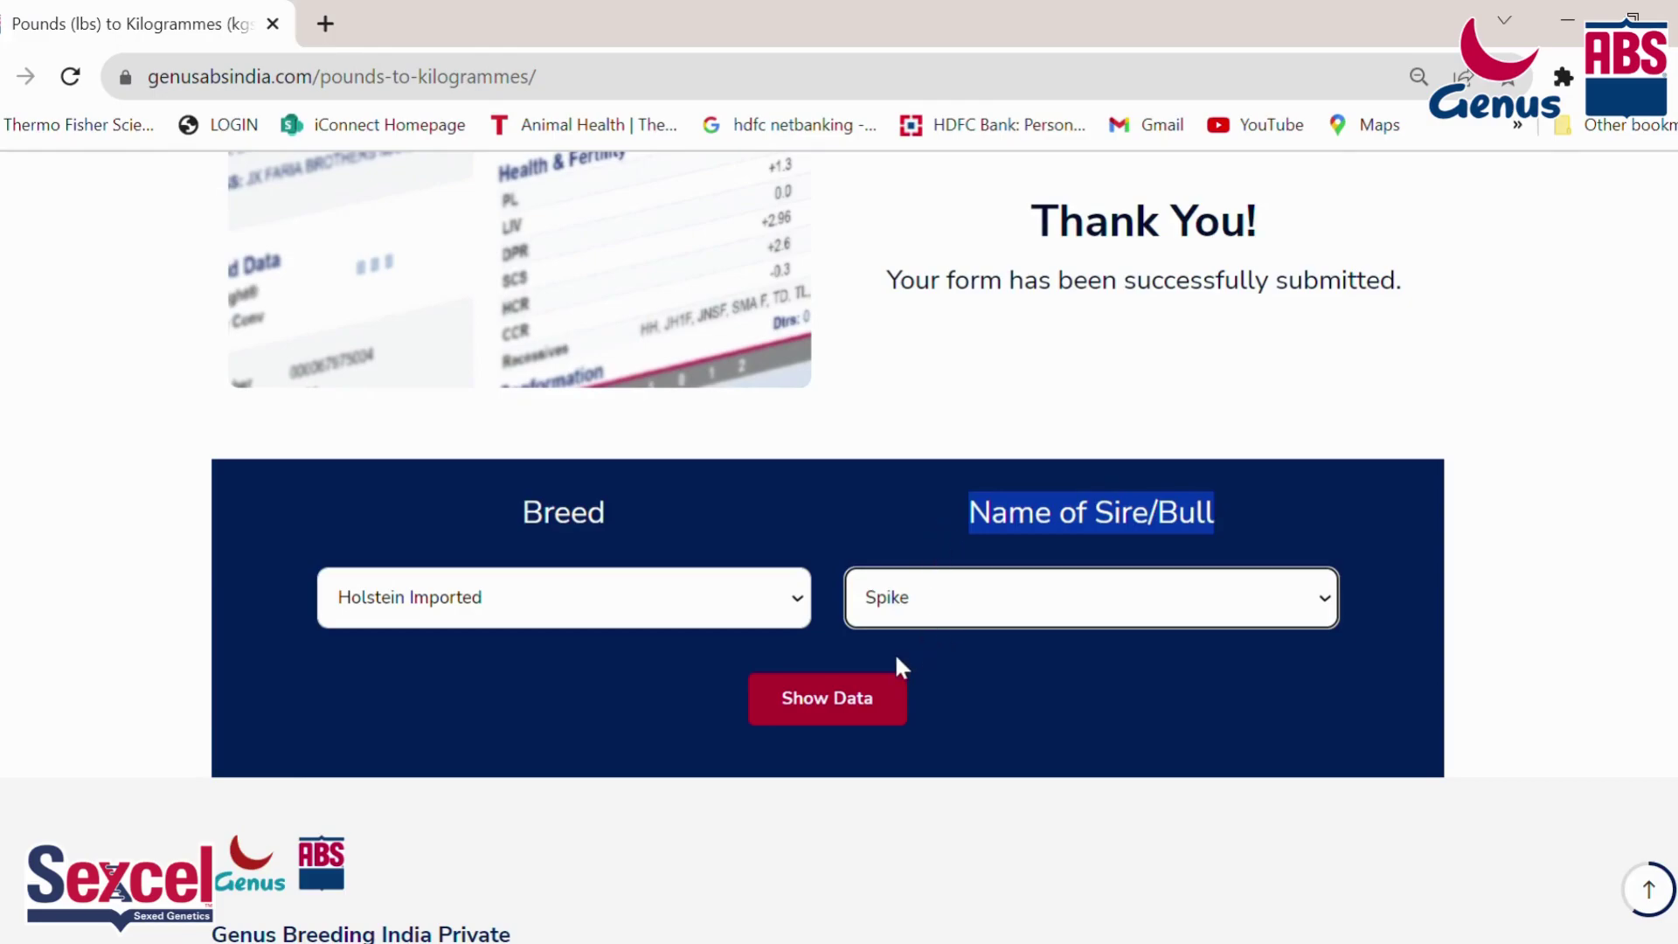
click(827, 712)
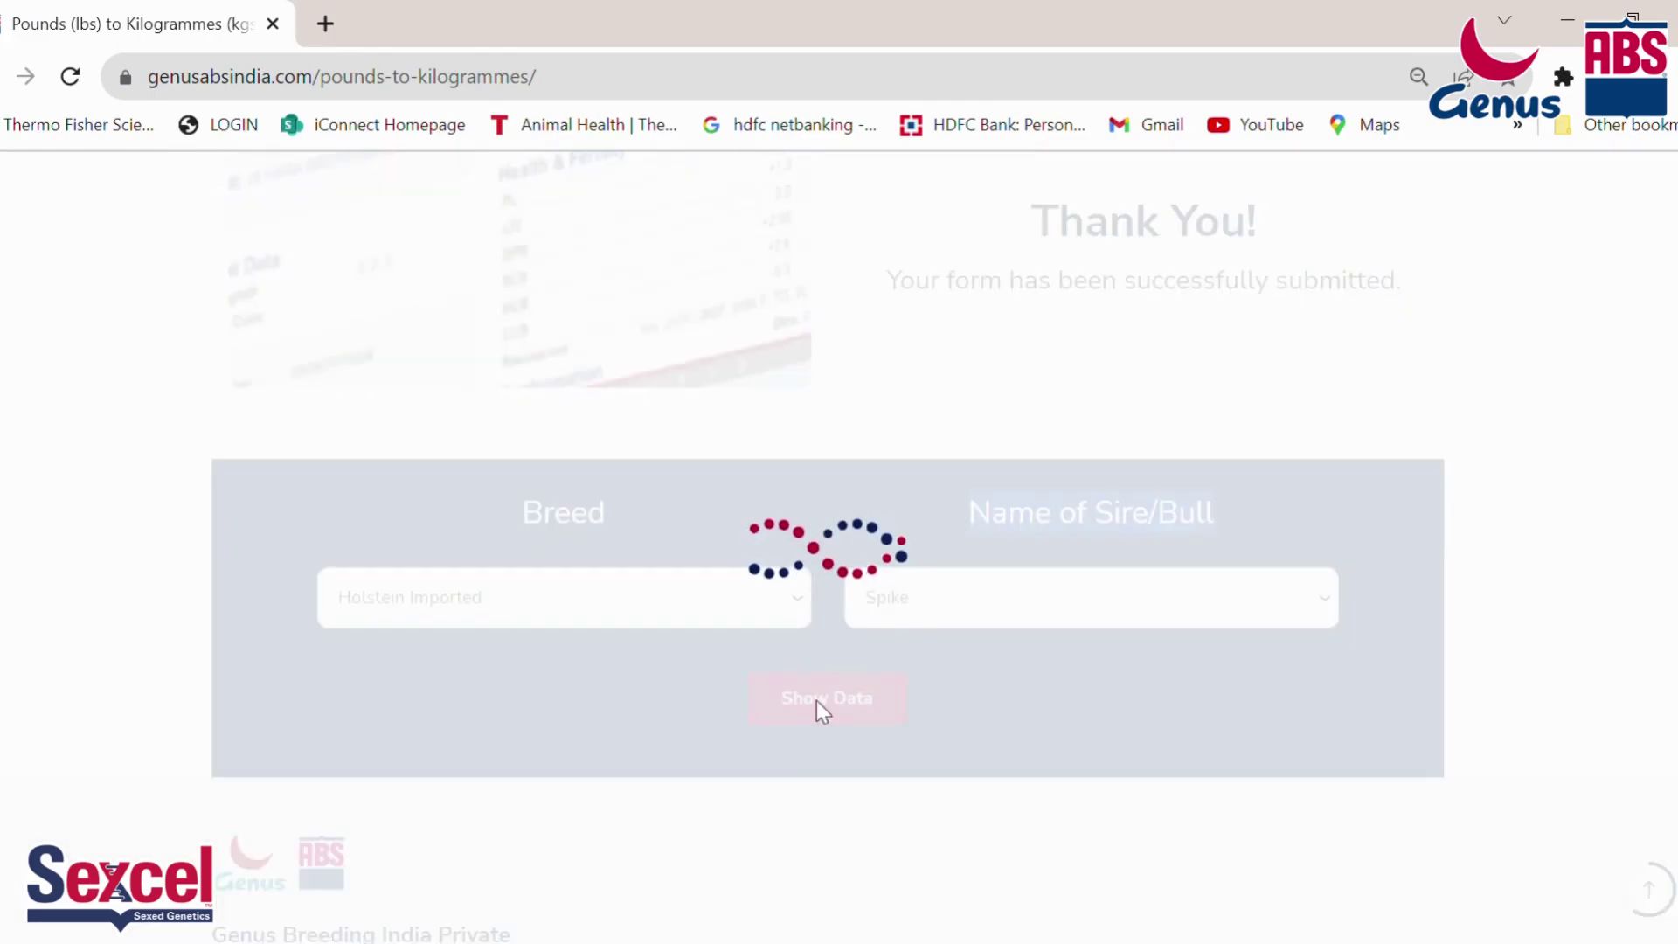
scroll(783, 696, down, 5)
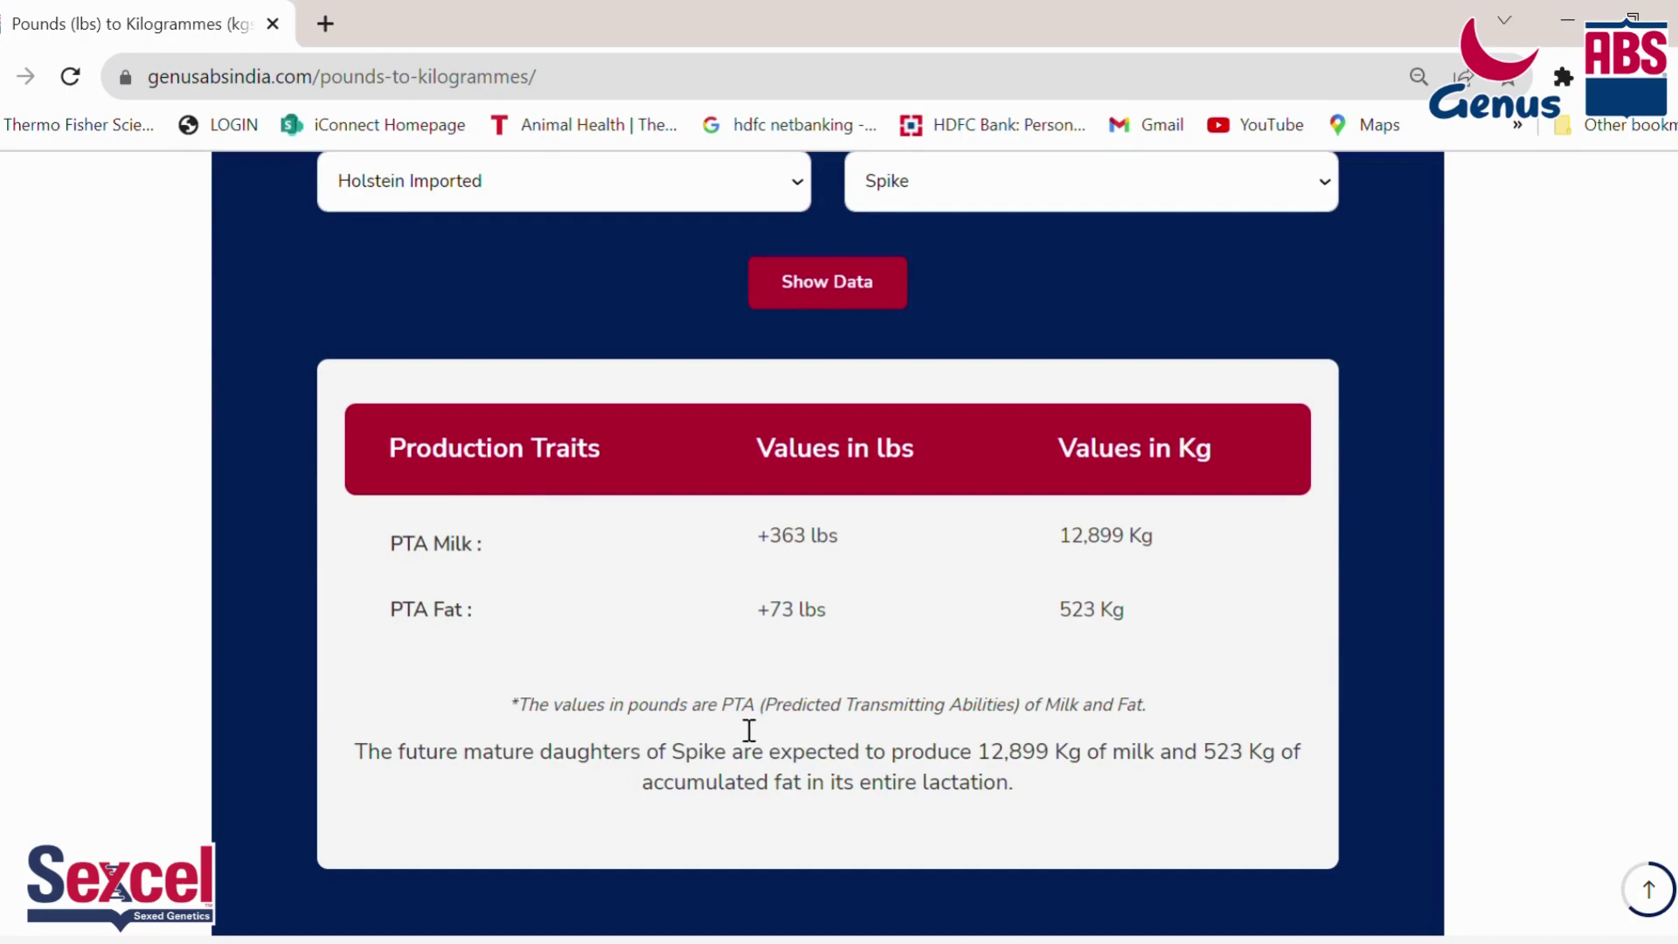
drag(766, 712, 1028, 718)
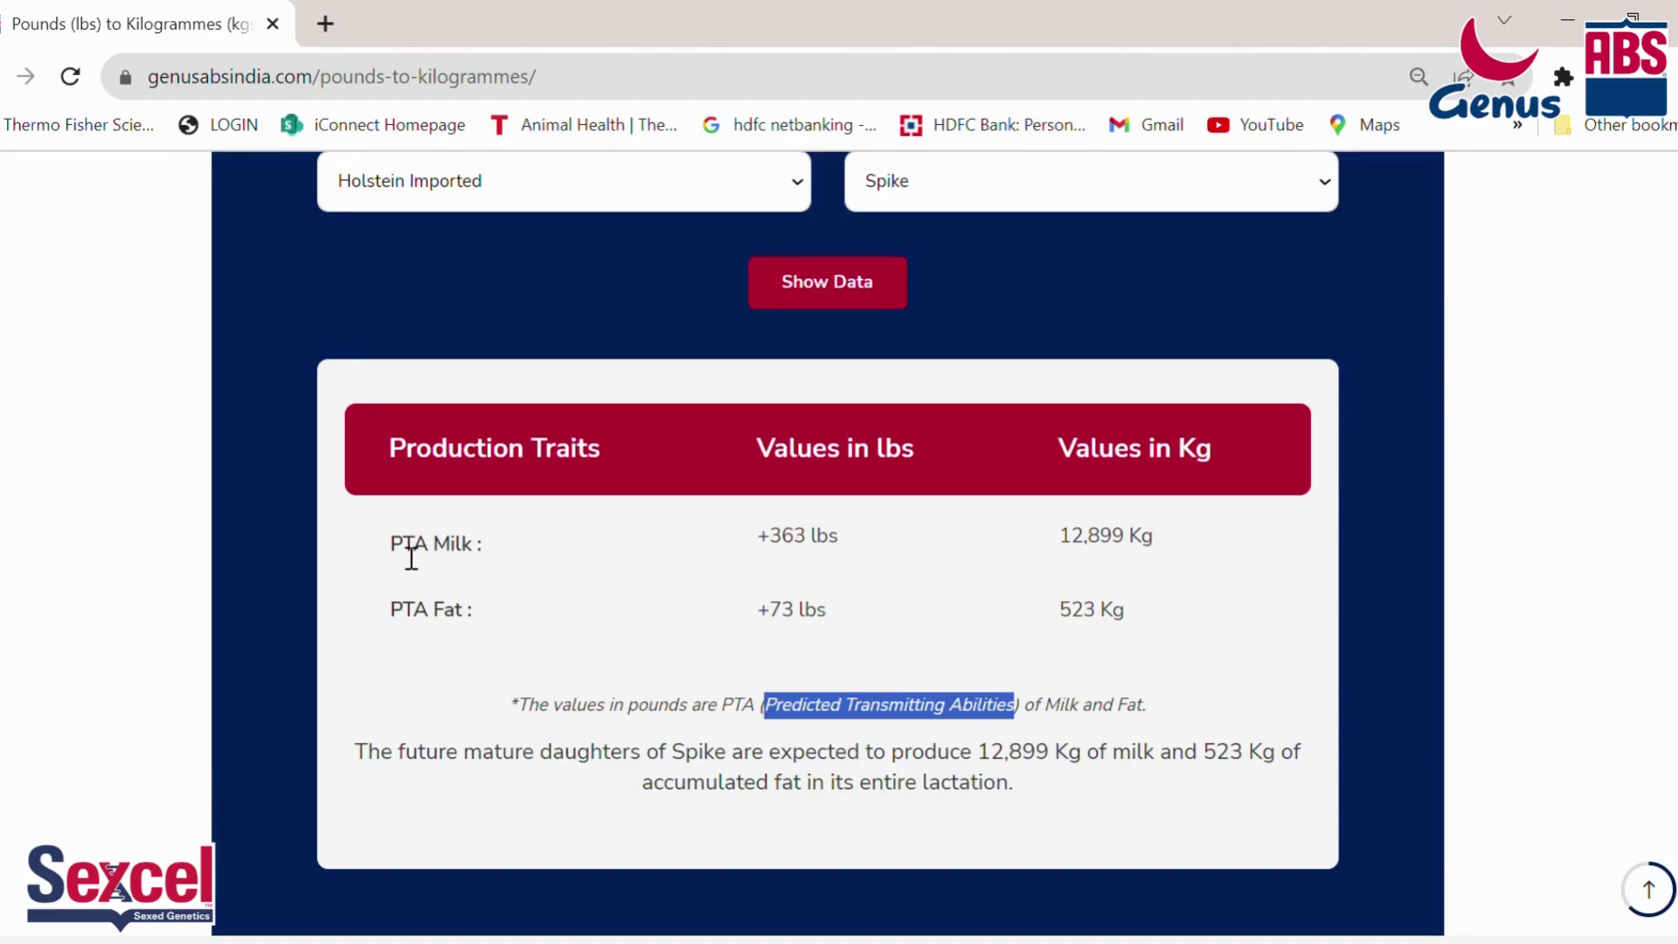
drag(390, 544, 839, 554)
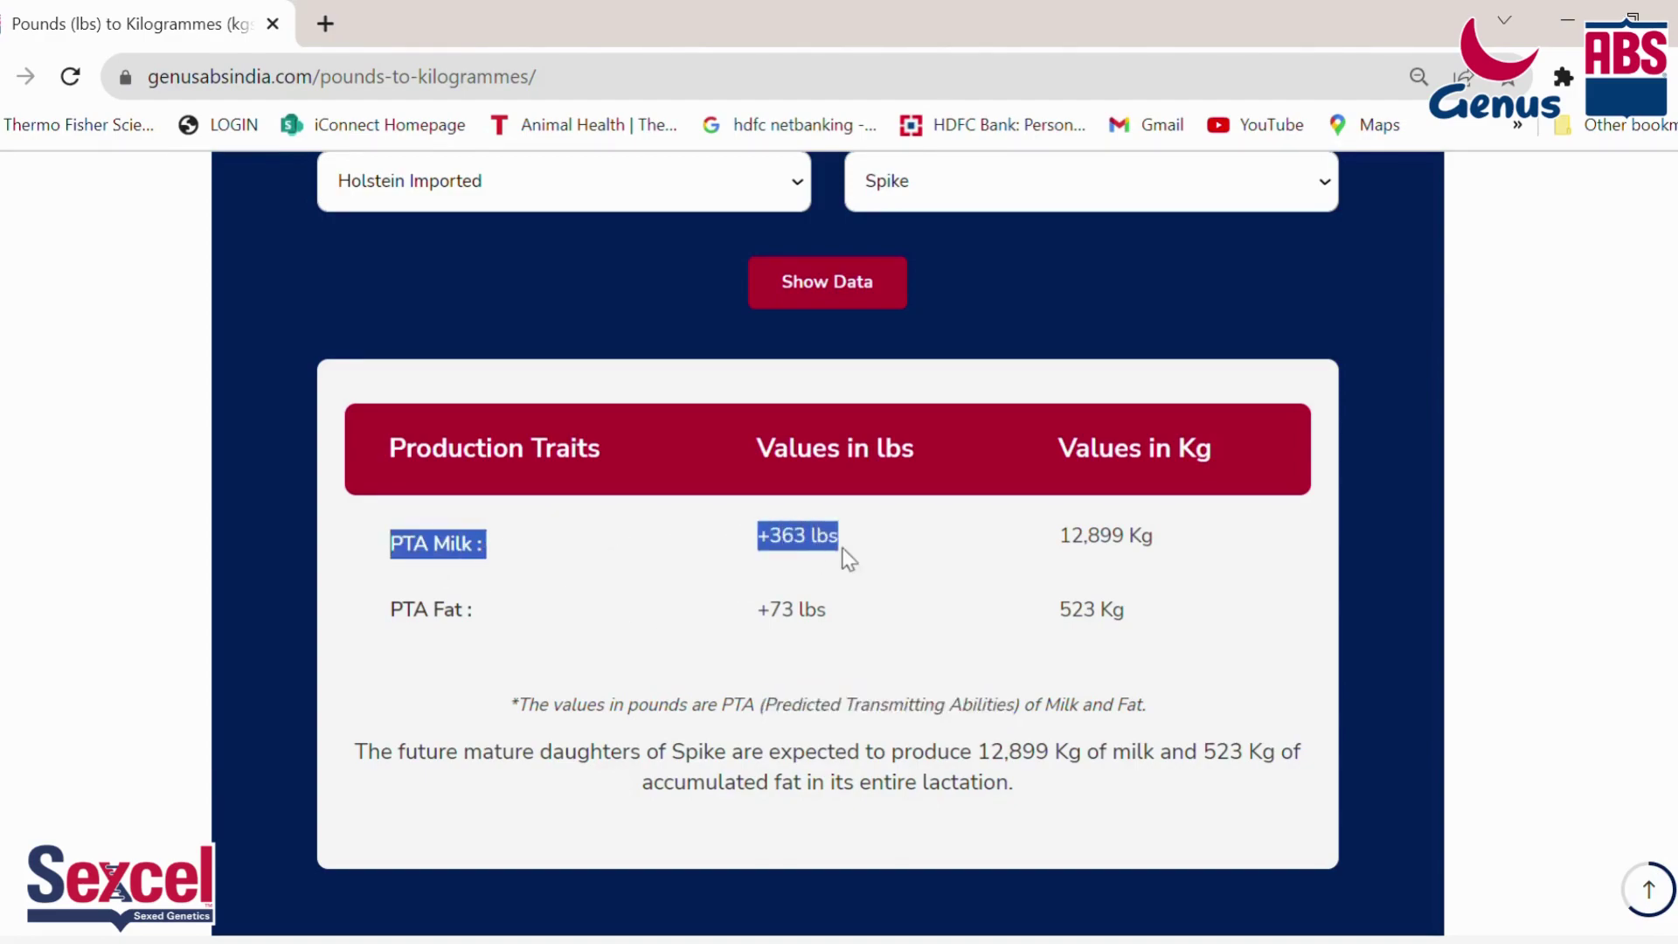
click(779, 550)
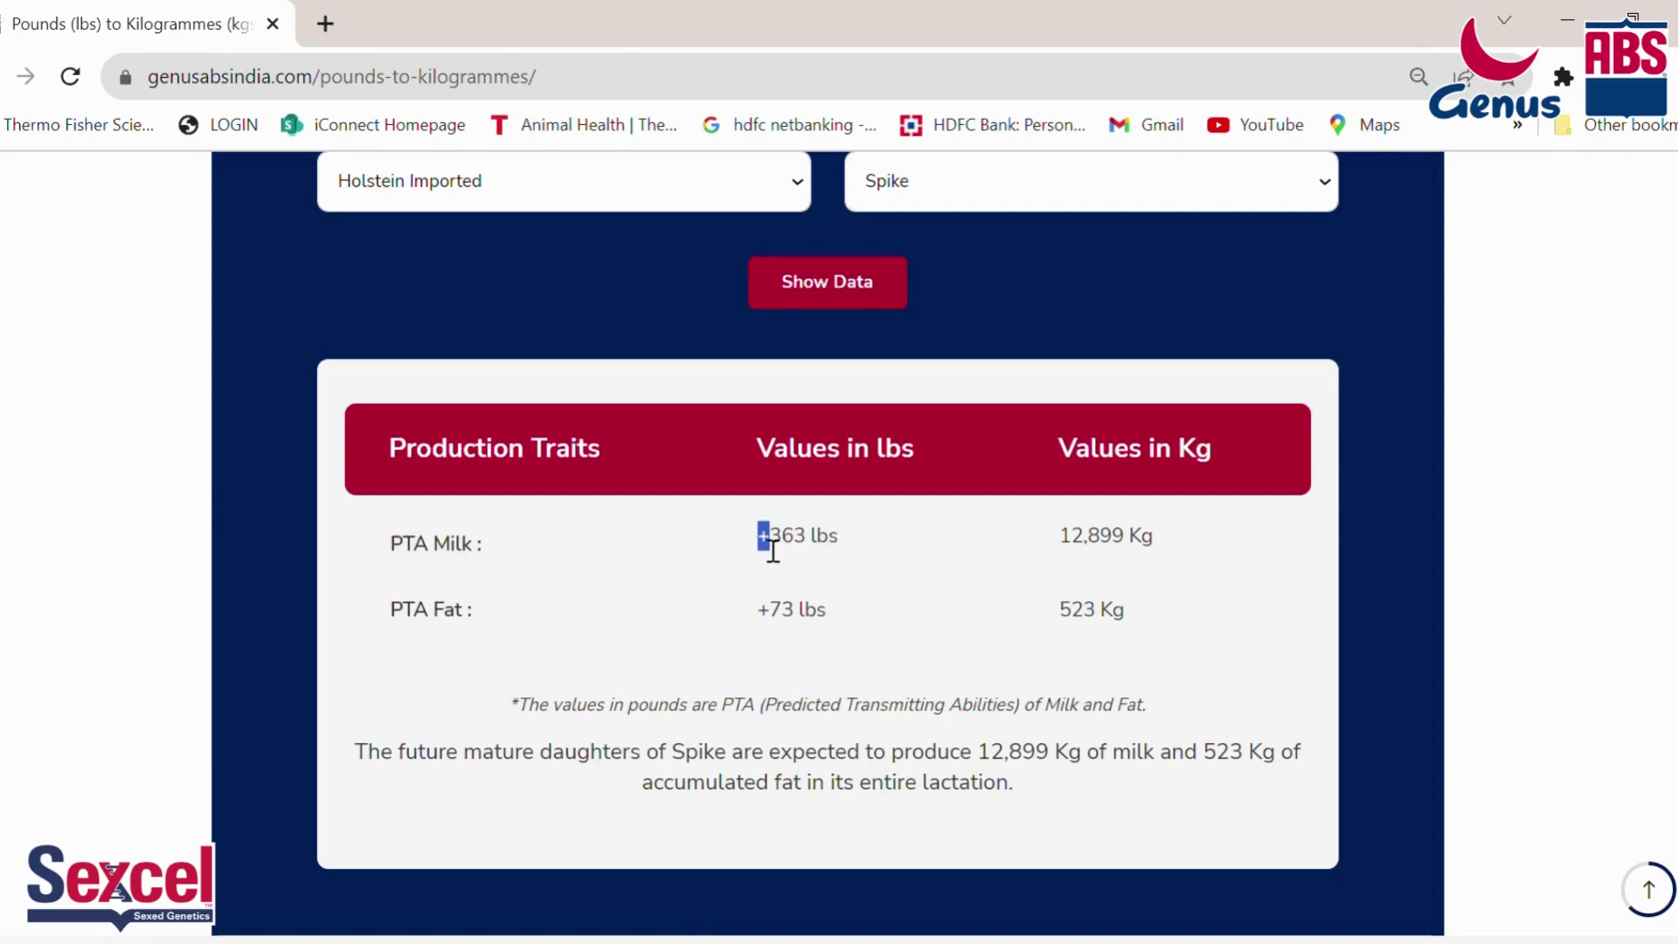
drag(784, 547, 834, 566)
drag(850, 547, 773, 523)
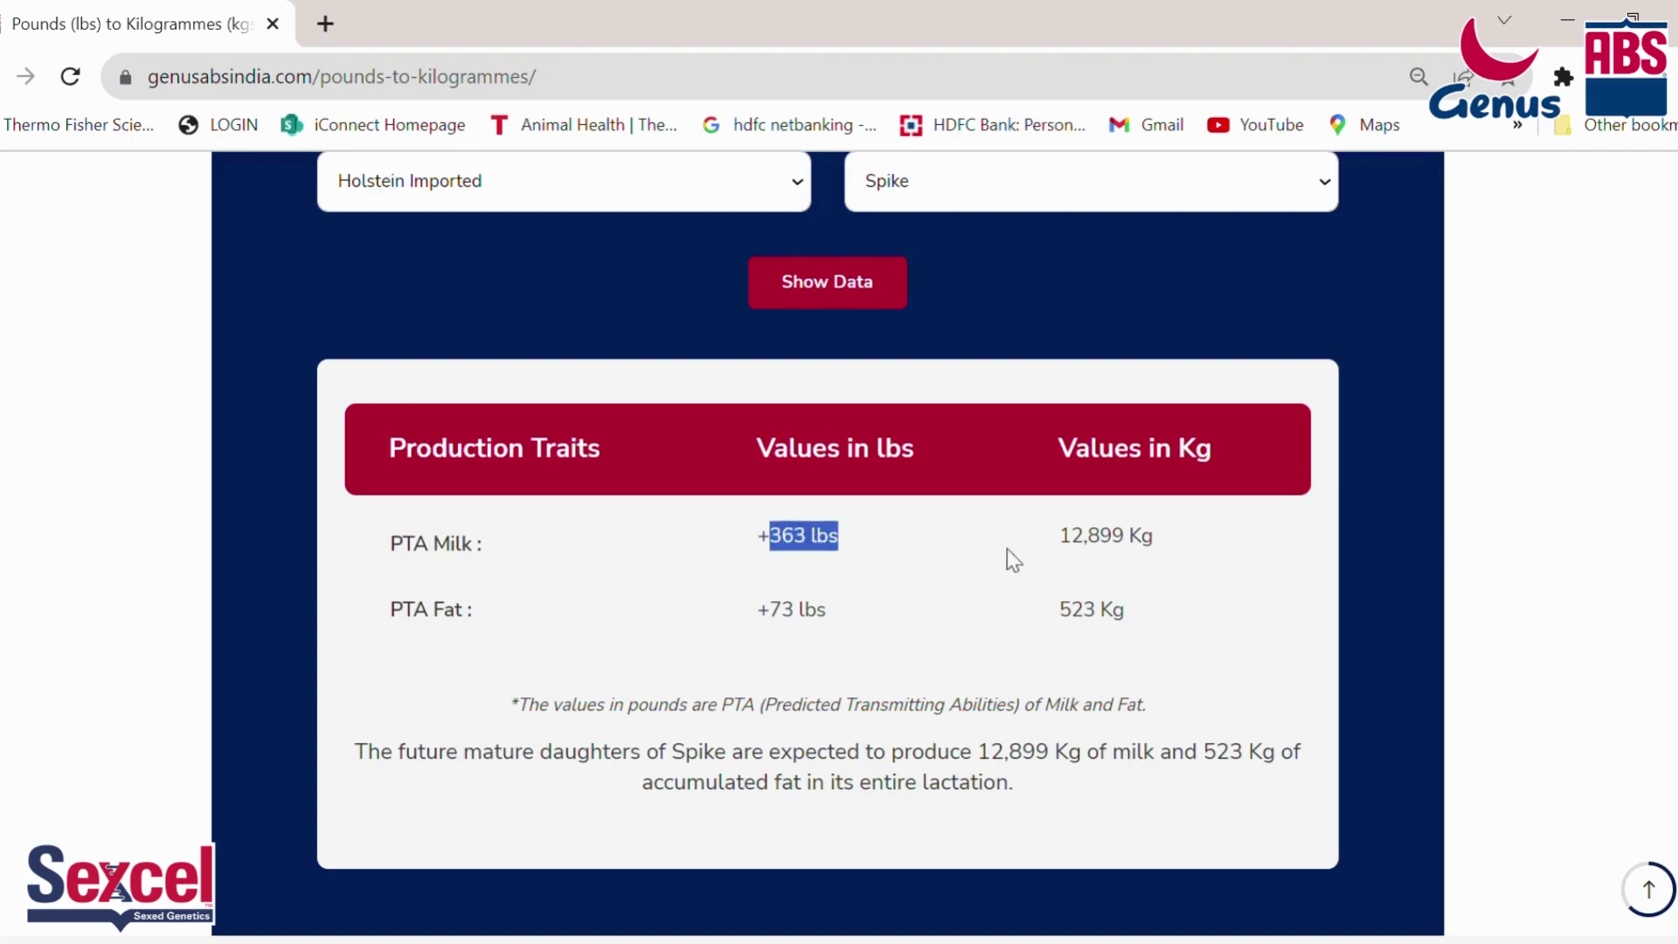
drag(1059, 544, 1153, 554)
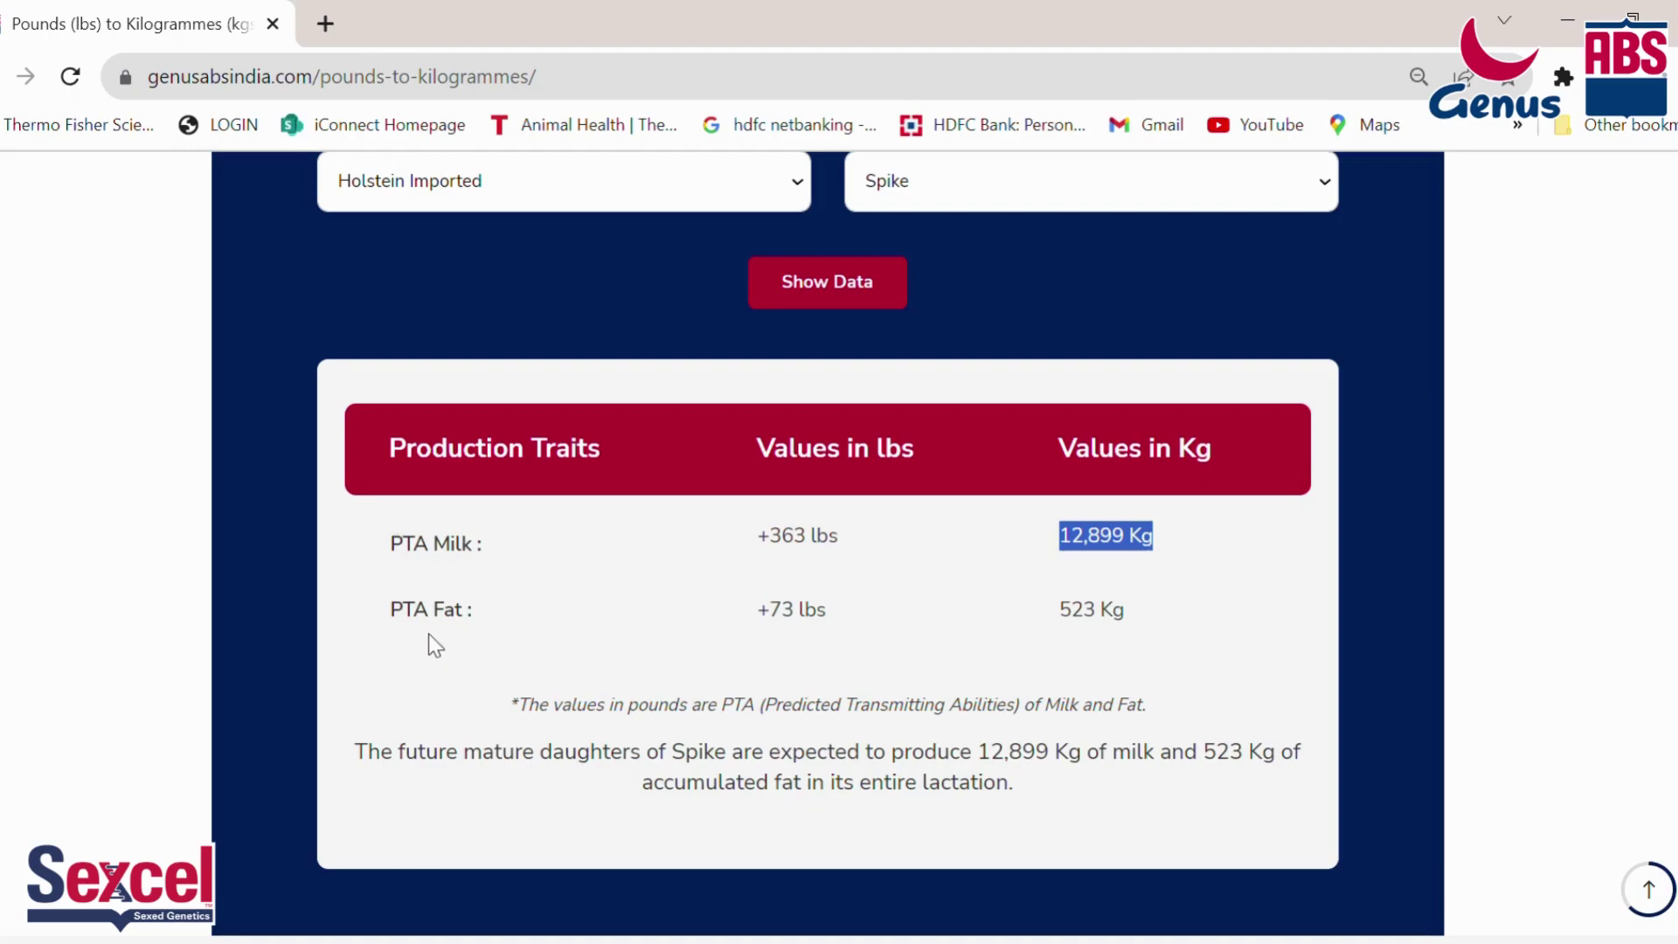
drag(391, 619, 483, 626)
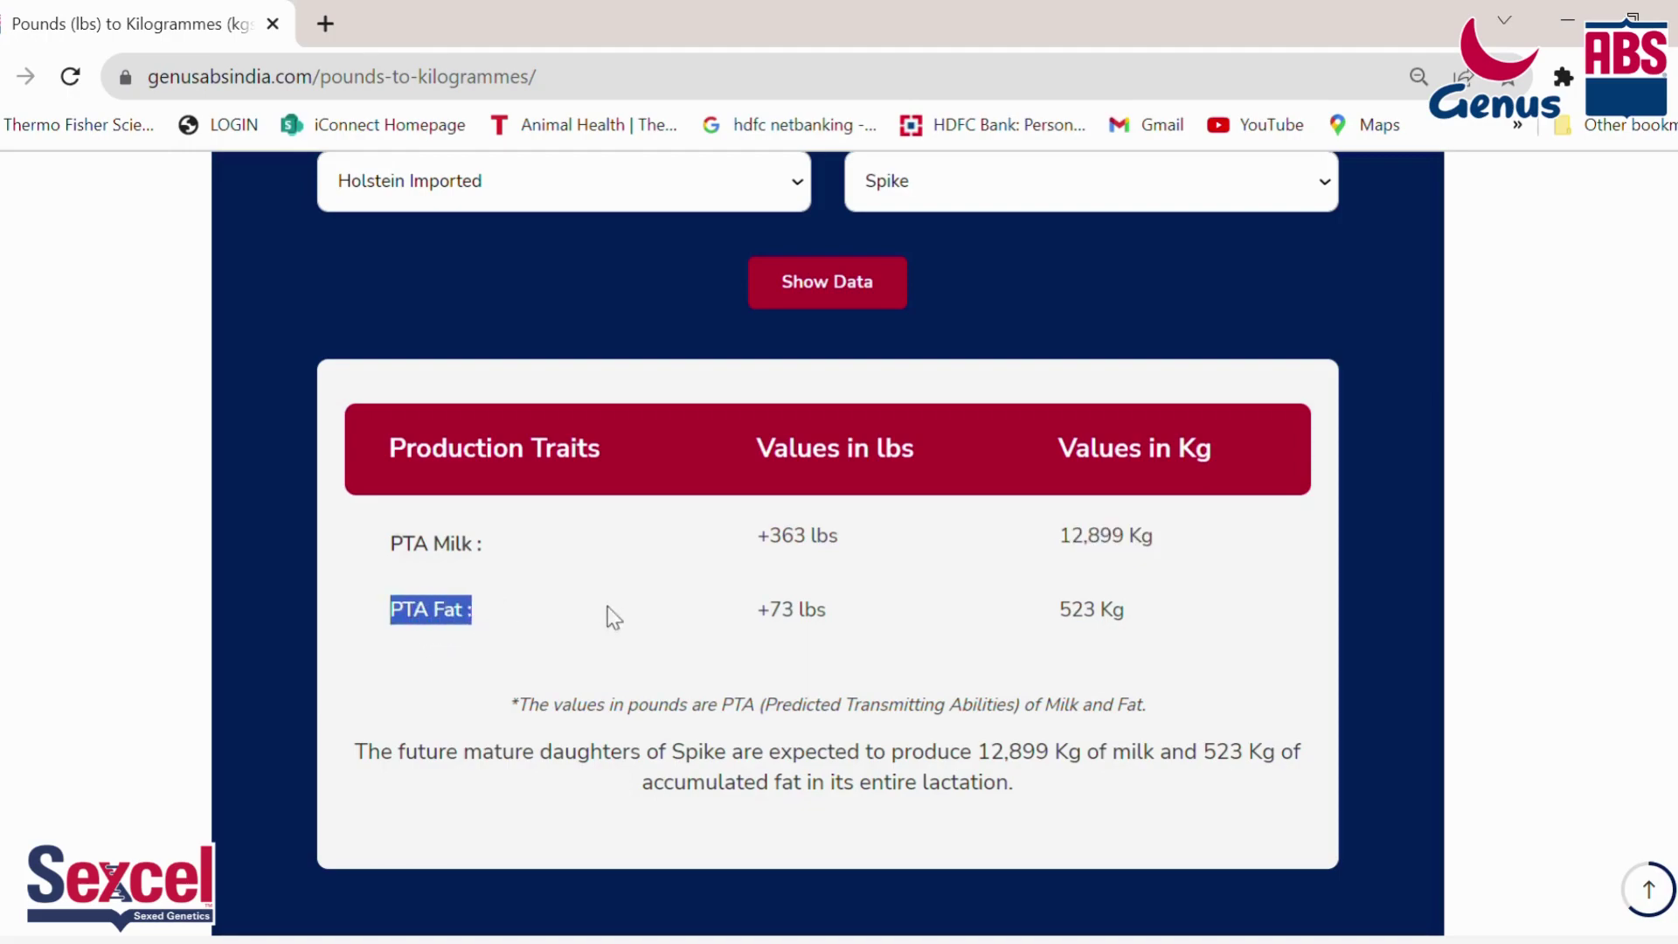
drag(758, 619, 830, 619)
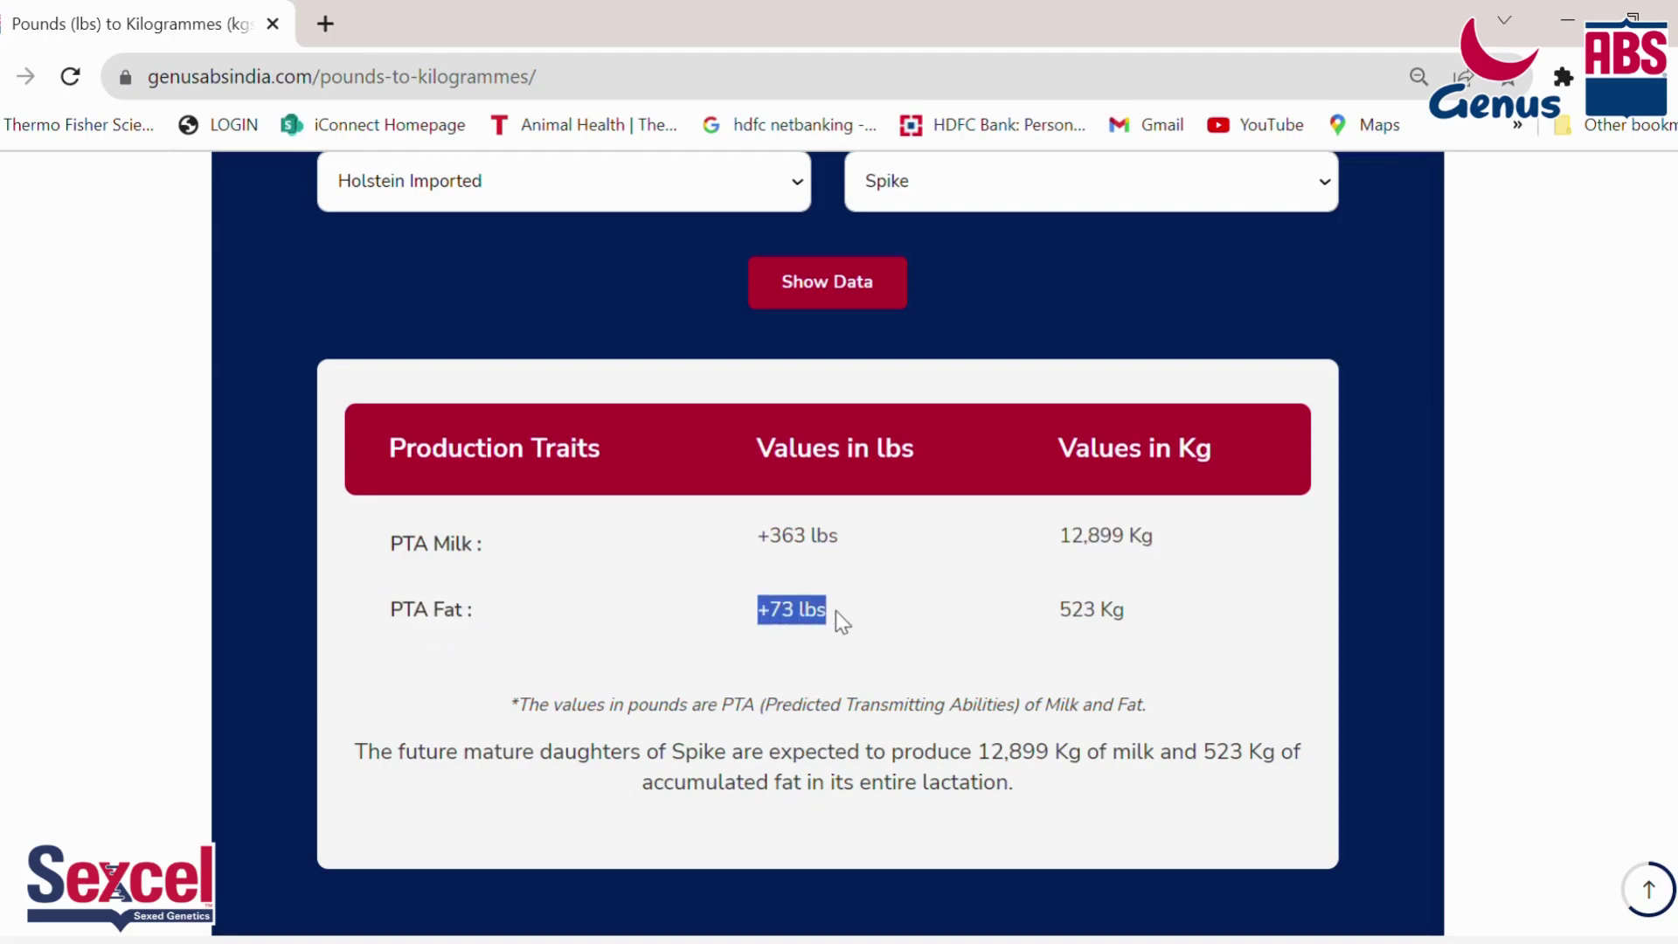
click(772, 626)
drag(779, 625, 775, 626)
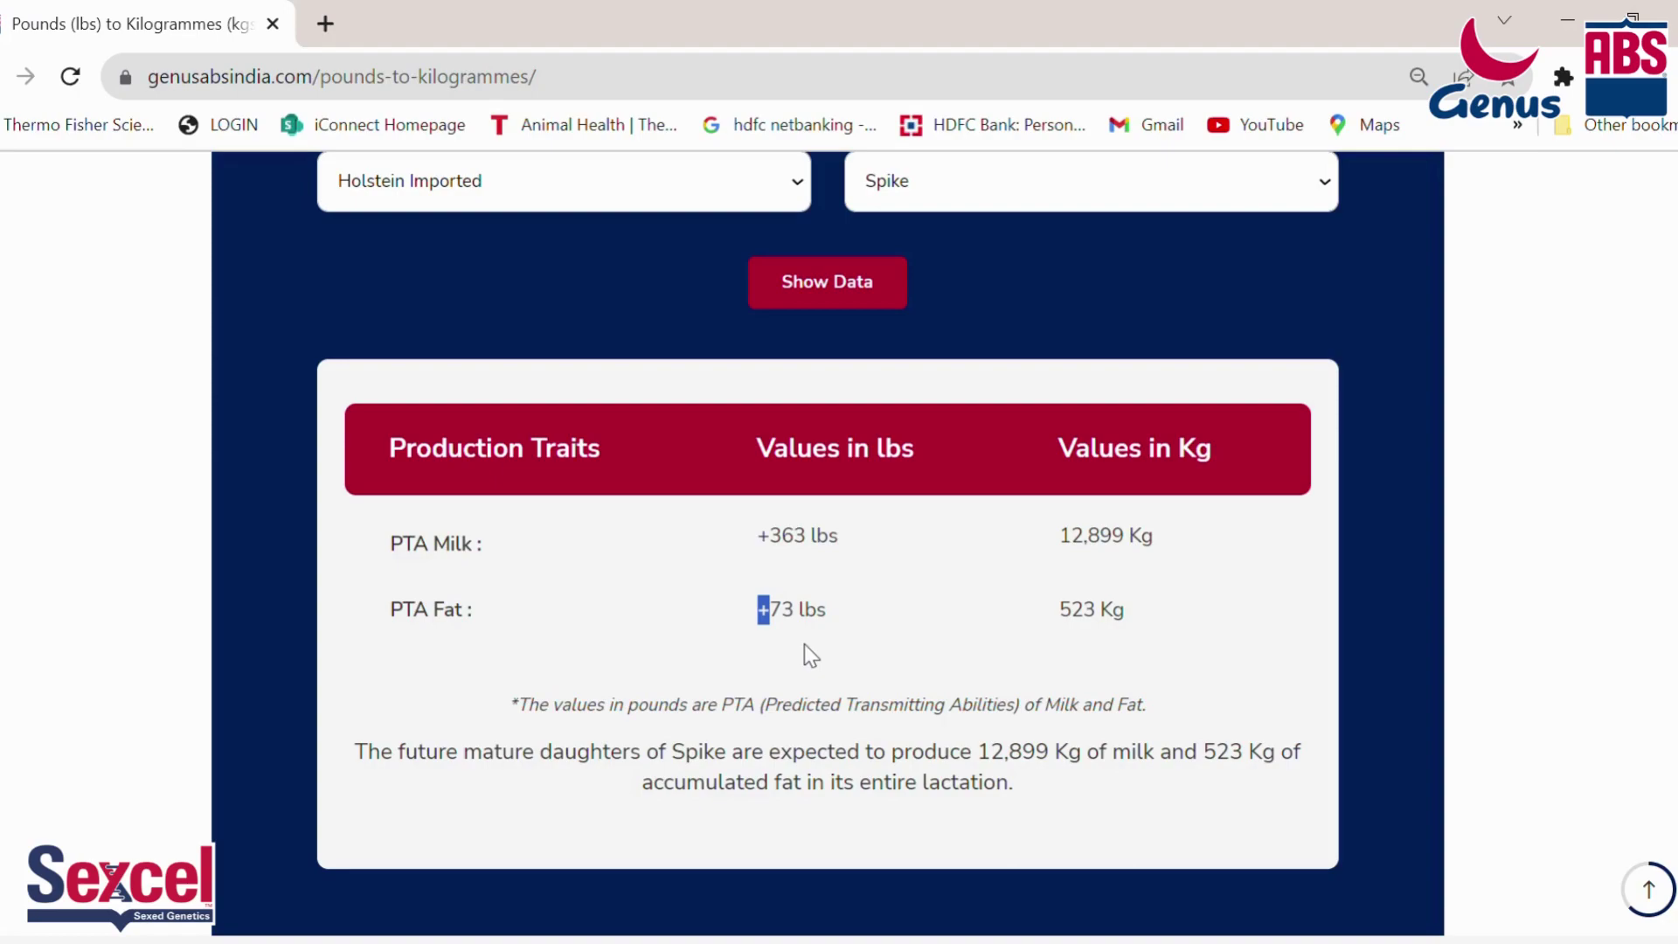
drag(1060, 616, 1131, 622)
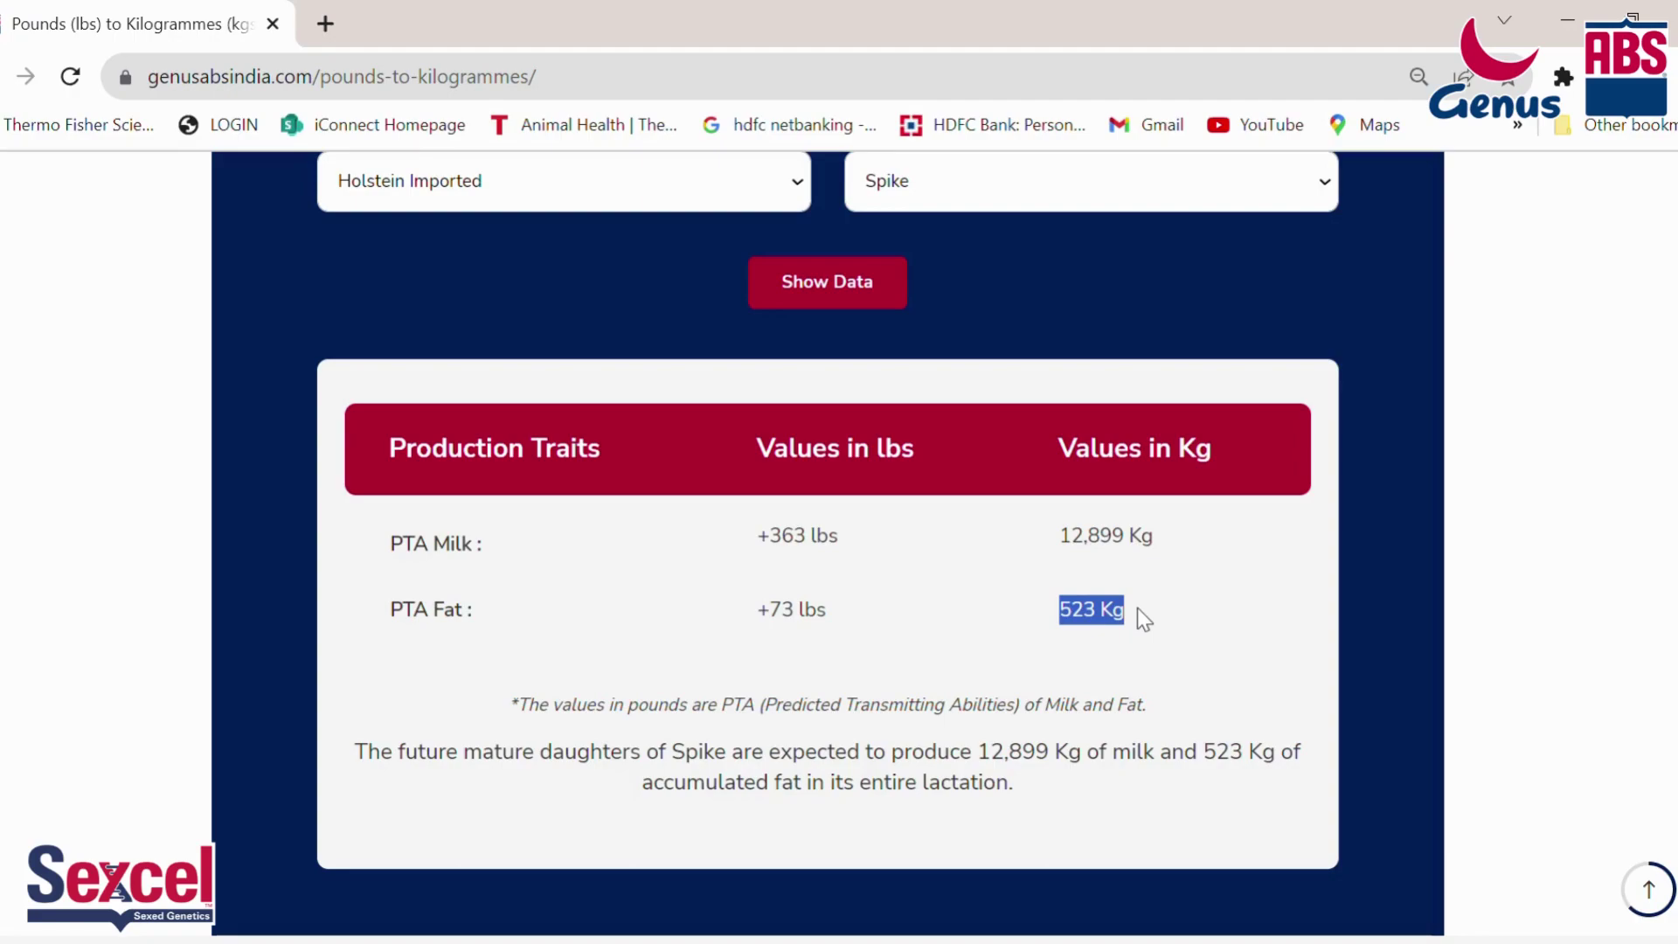
scroll(935, 699, up, 2)
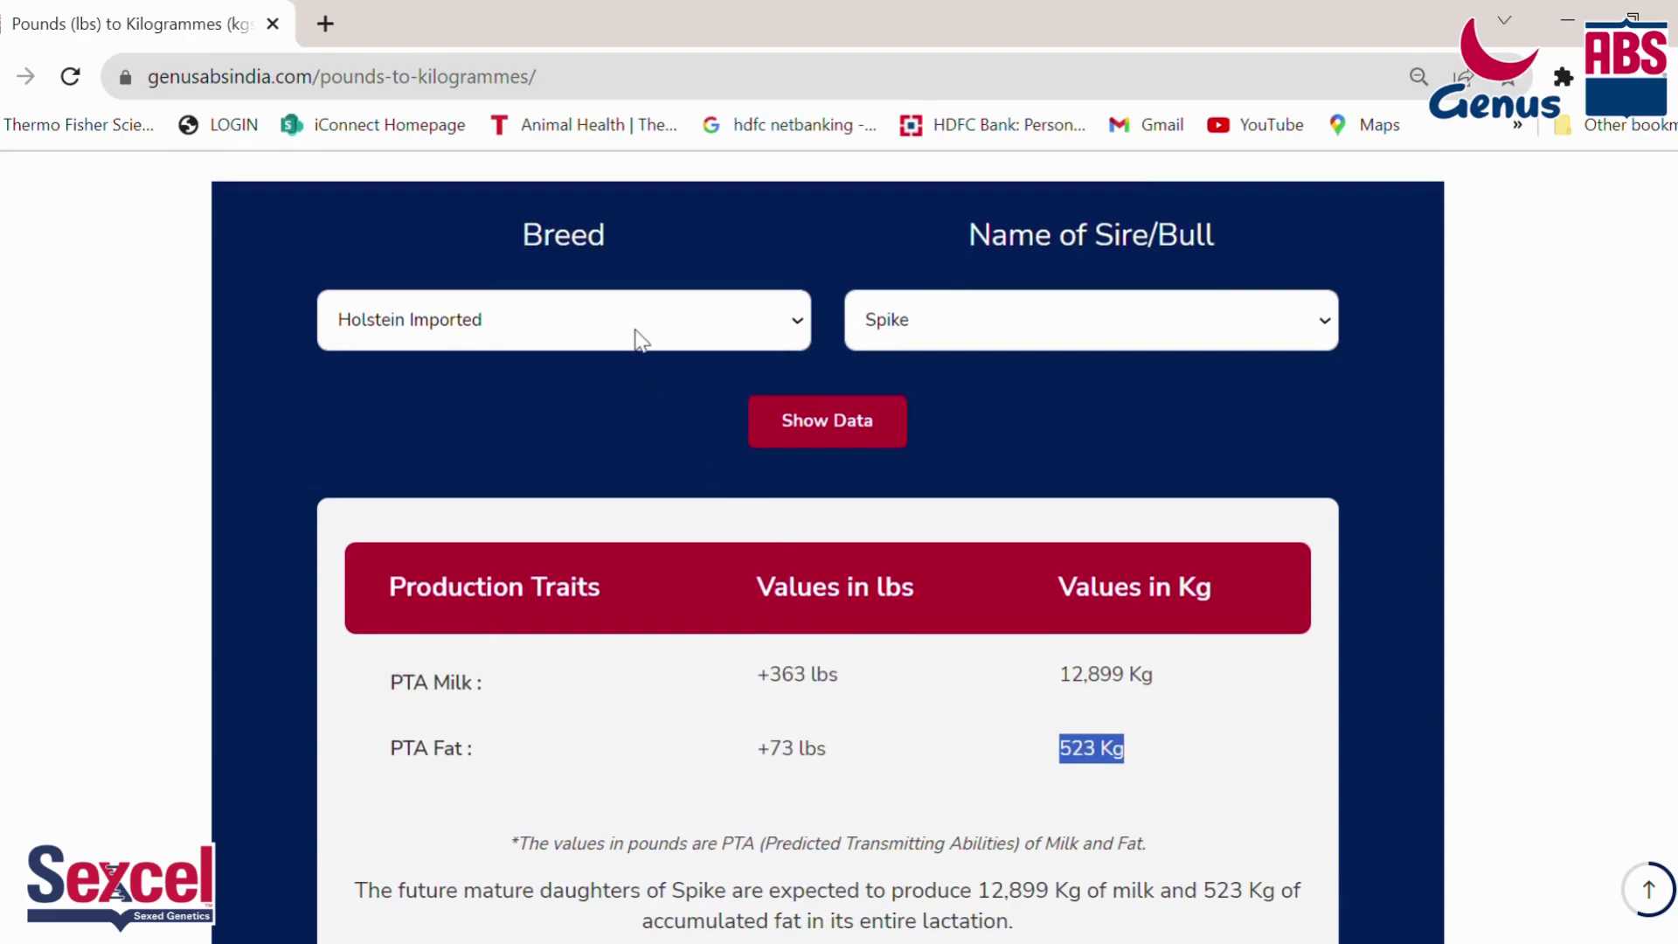
Step: Switch to Jersey Imported sire Logan: PTA Milk +605 lbs = 9,942 Kg, PTA Fat +54 lbs = 493 Kg
click(588, 418)
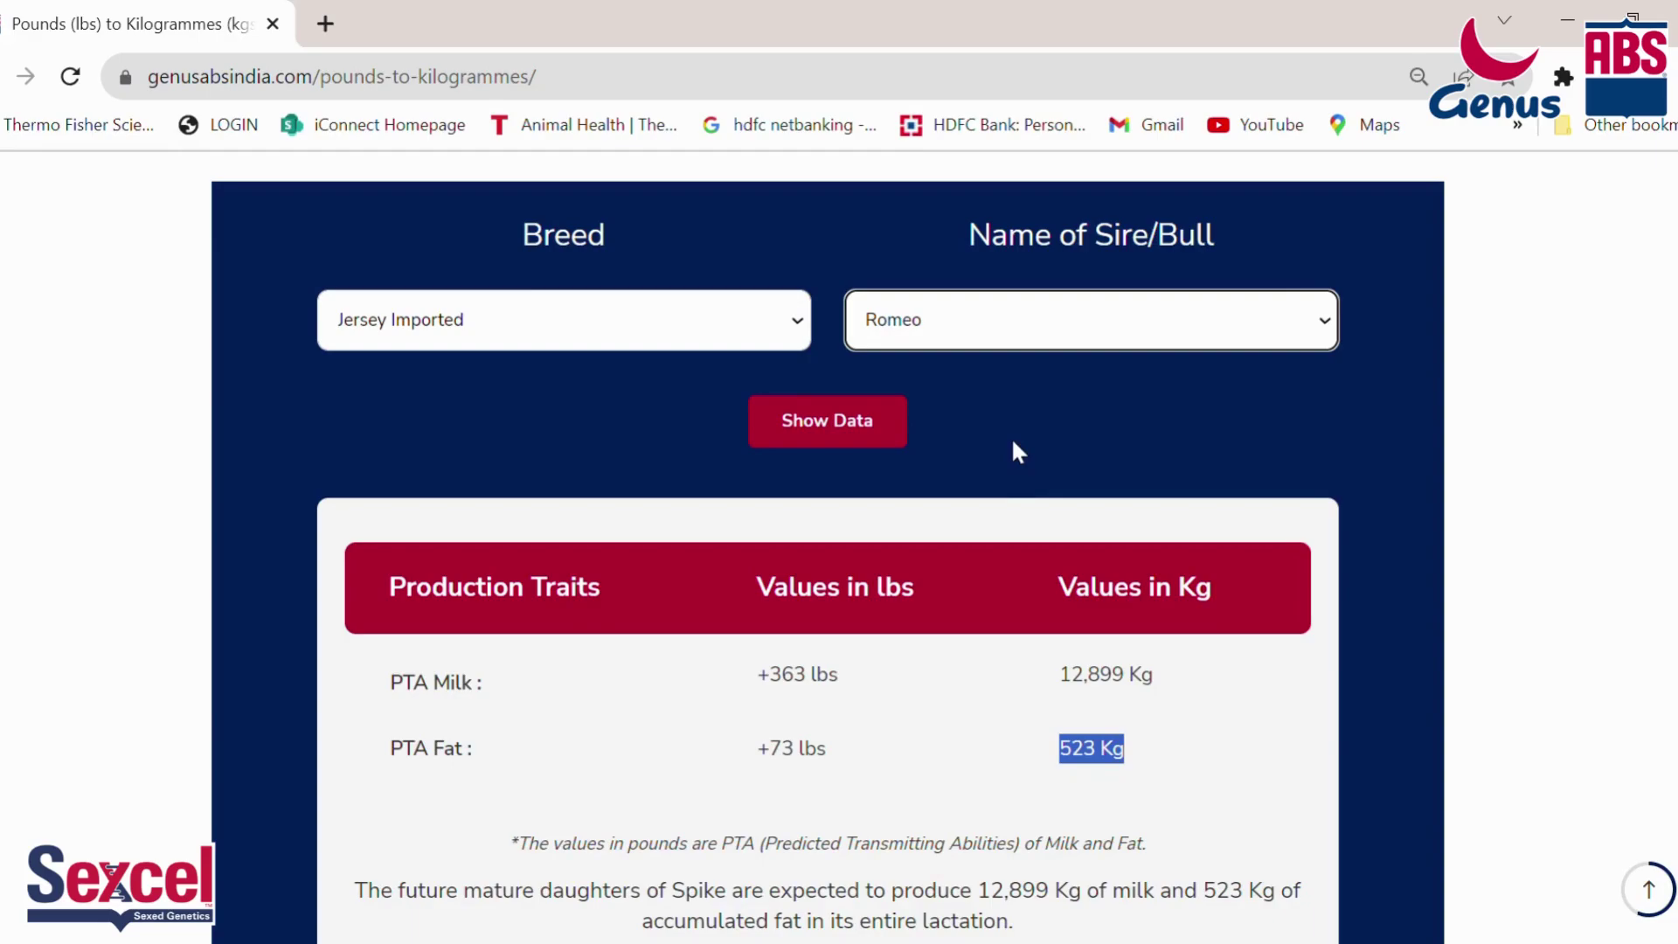
click(844, 427)
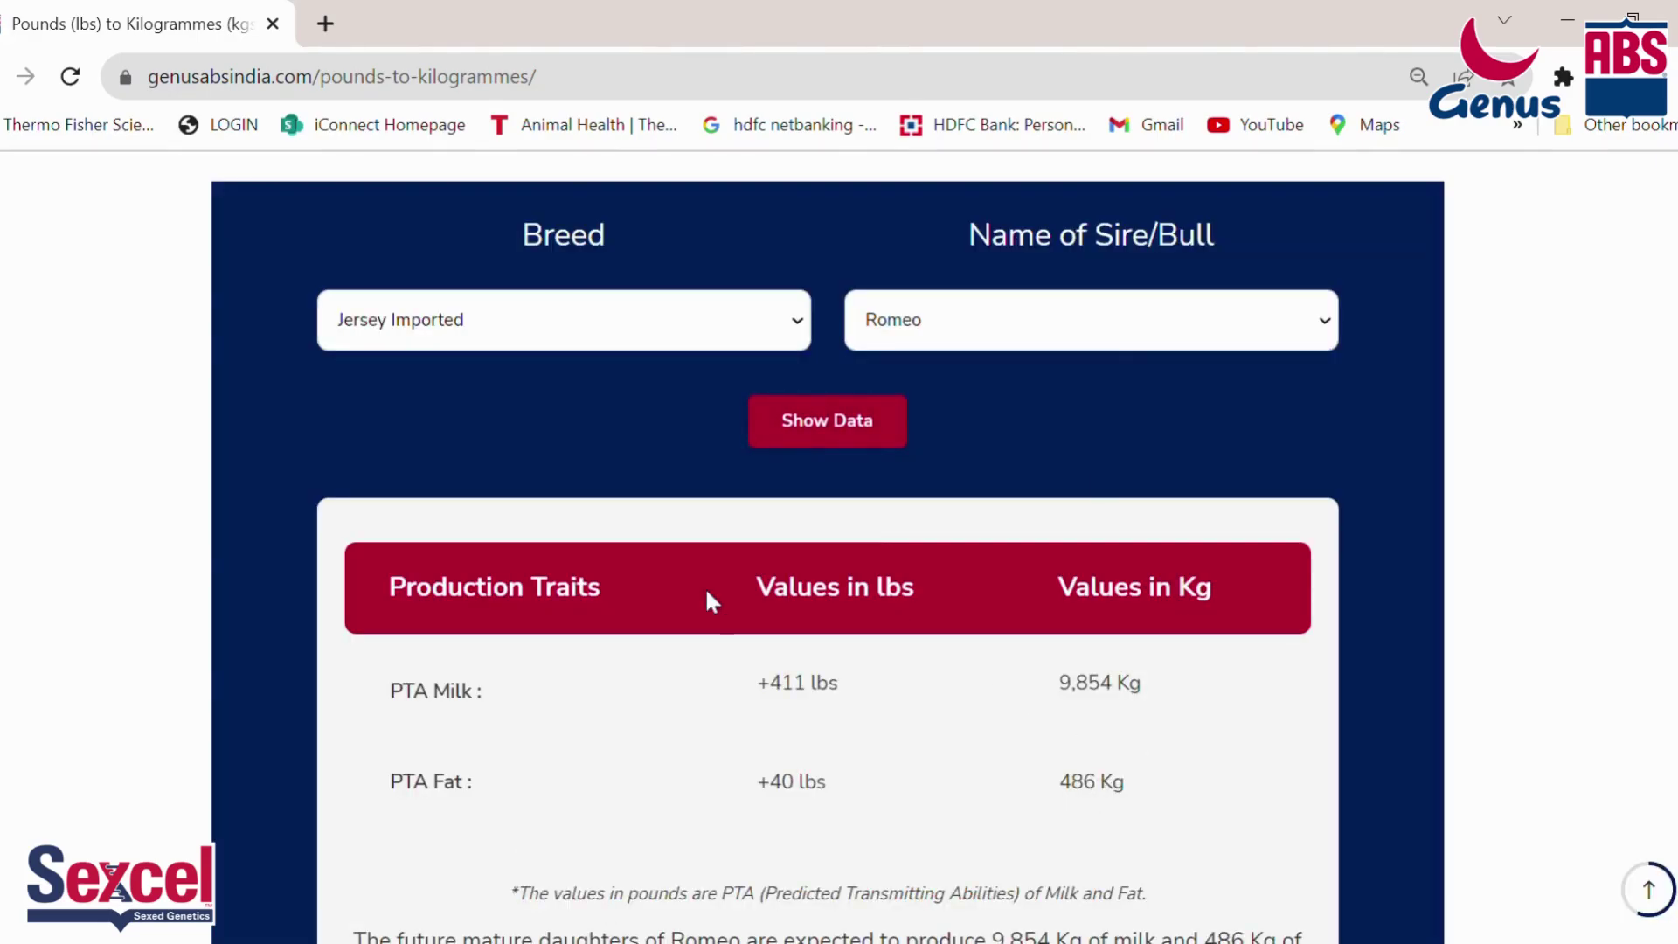
key(Down)
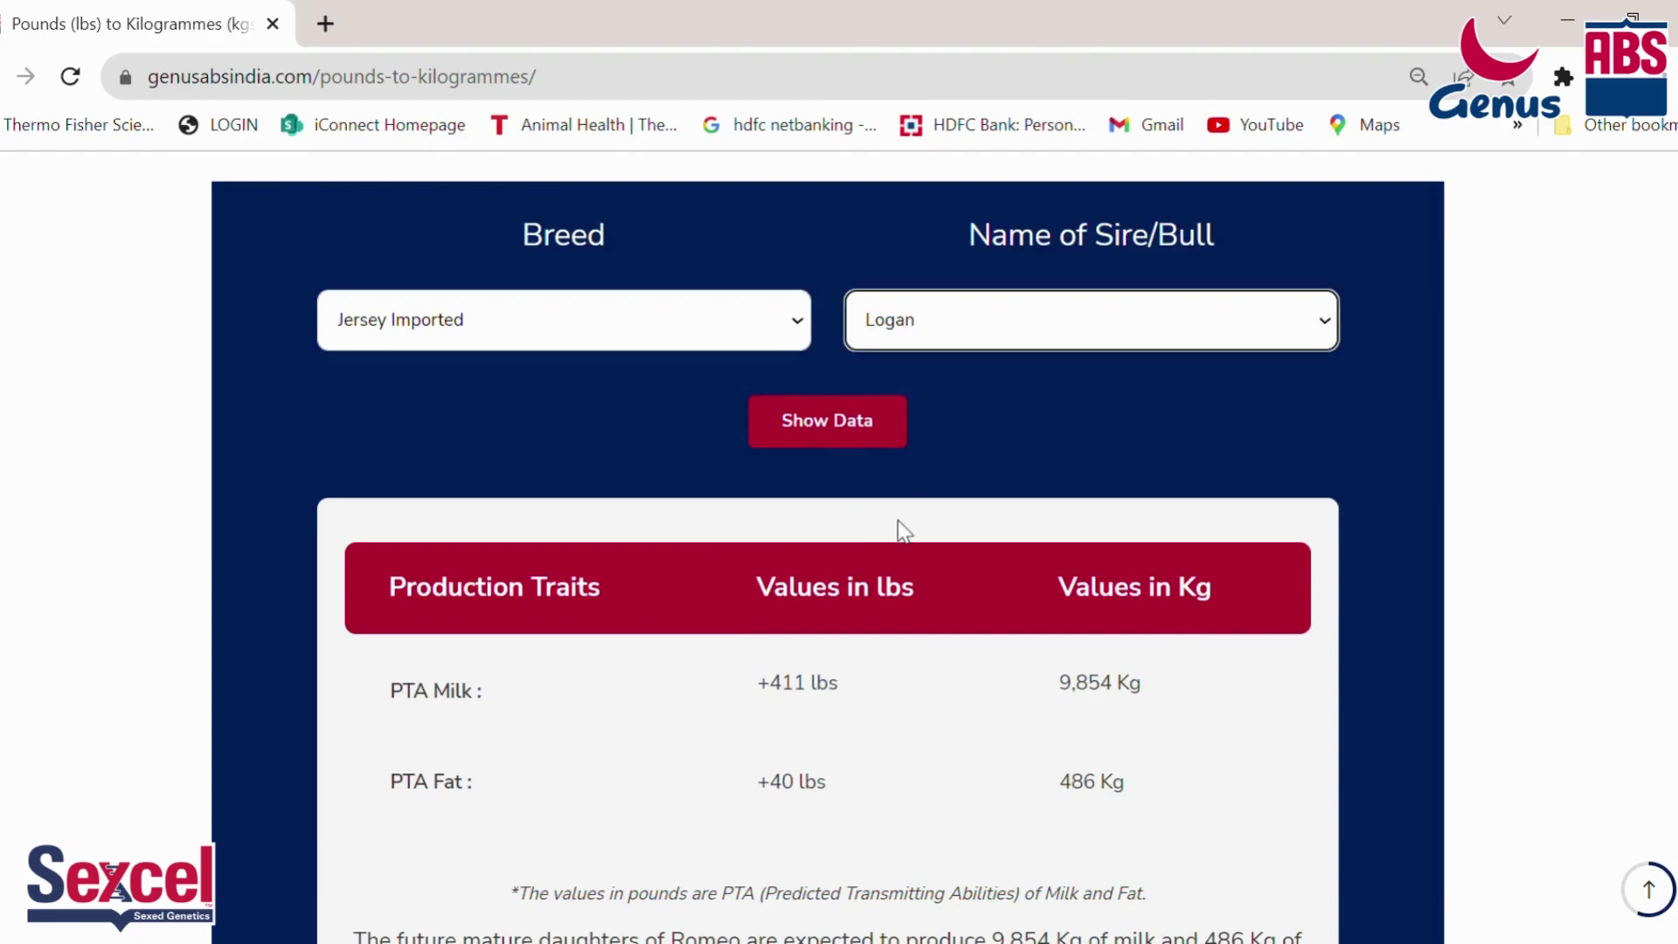
click(822, 423)
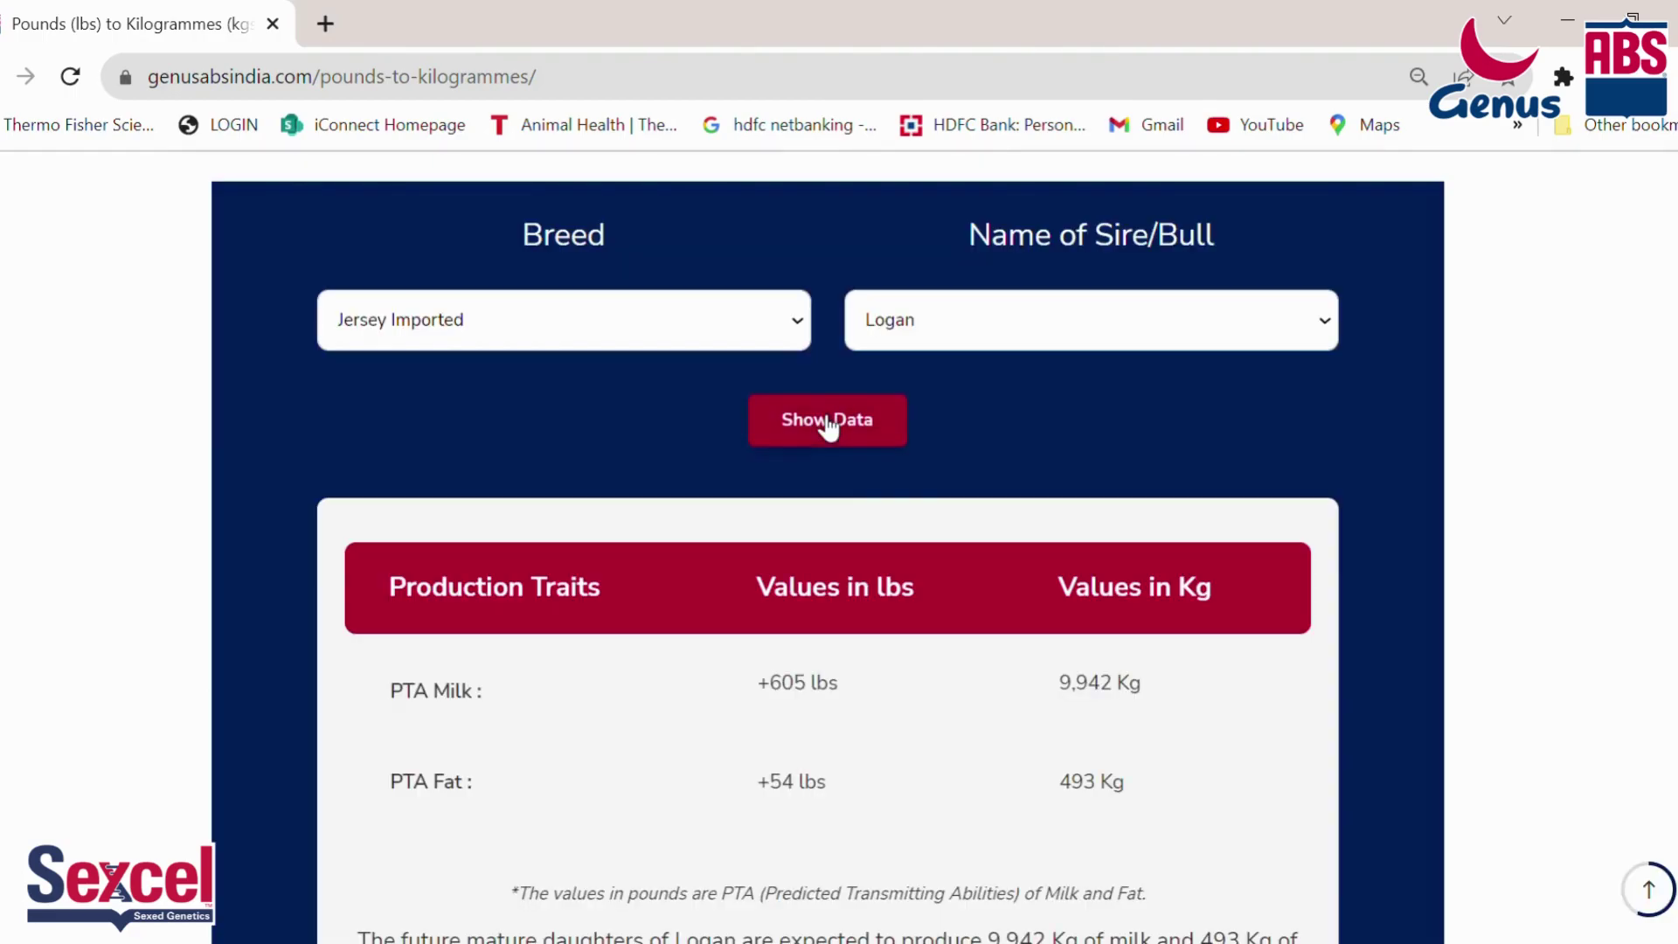
scroll(822, 510, down, 2)
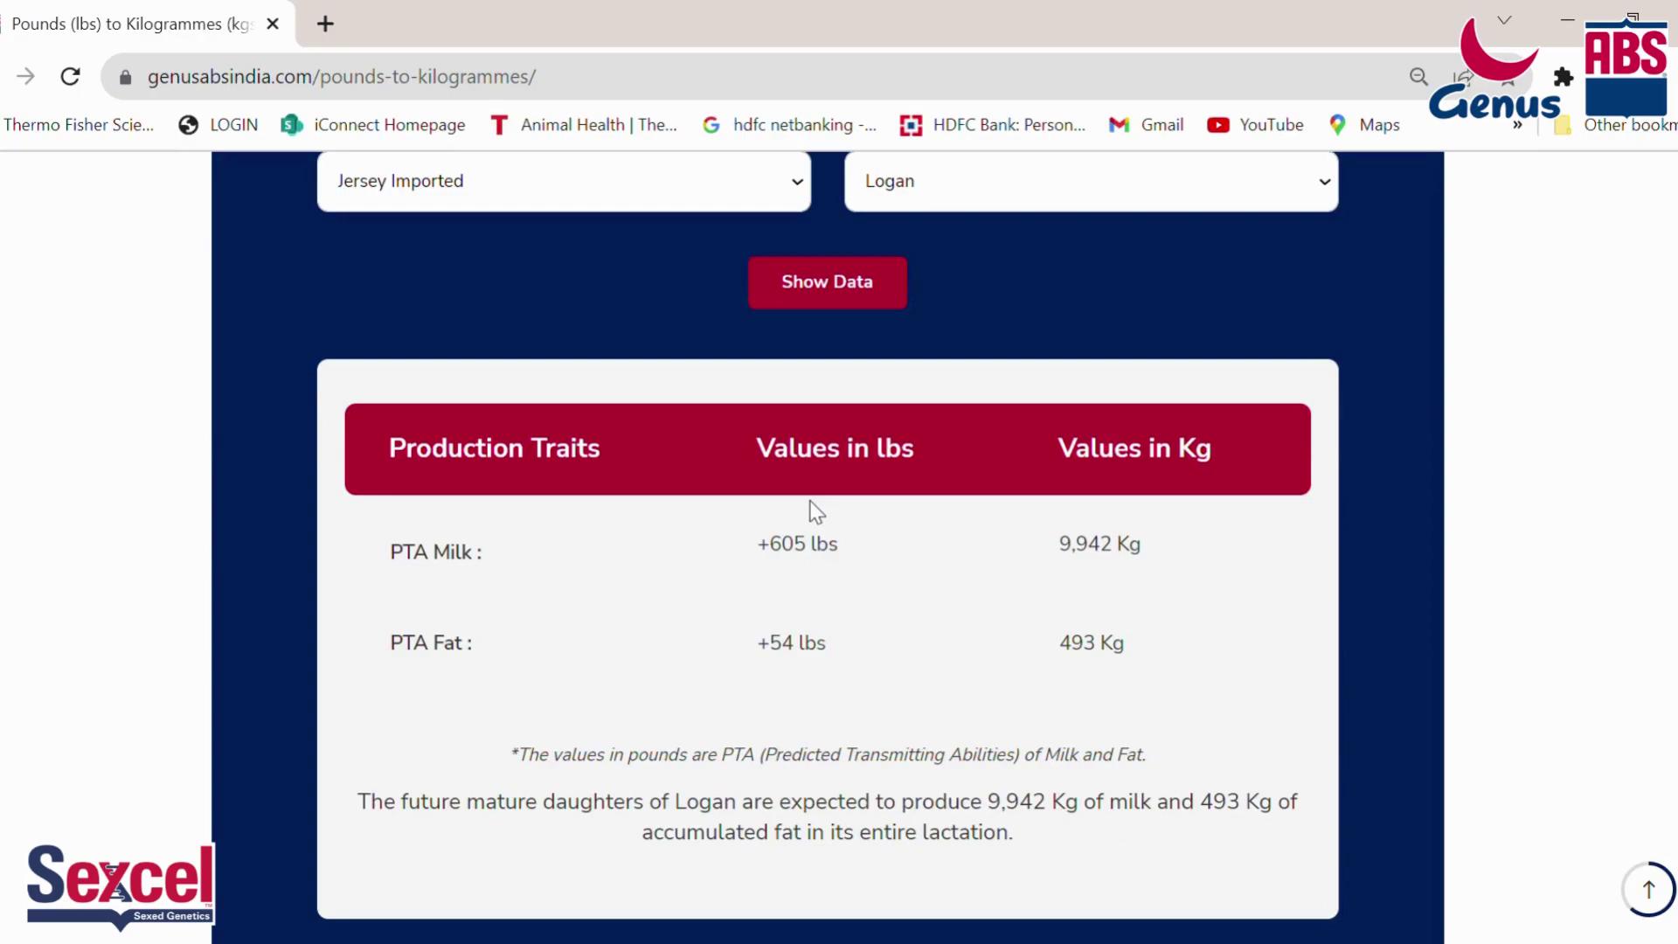
scroll(816, 511, up, 2)
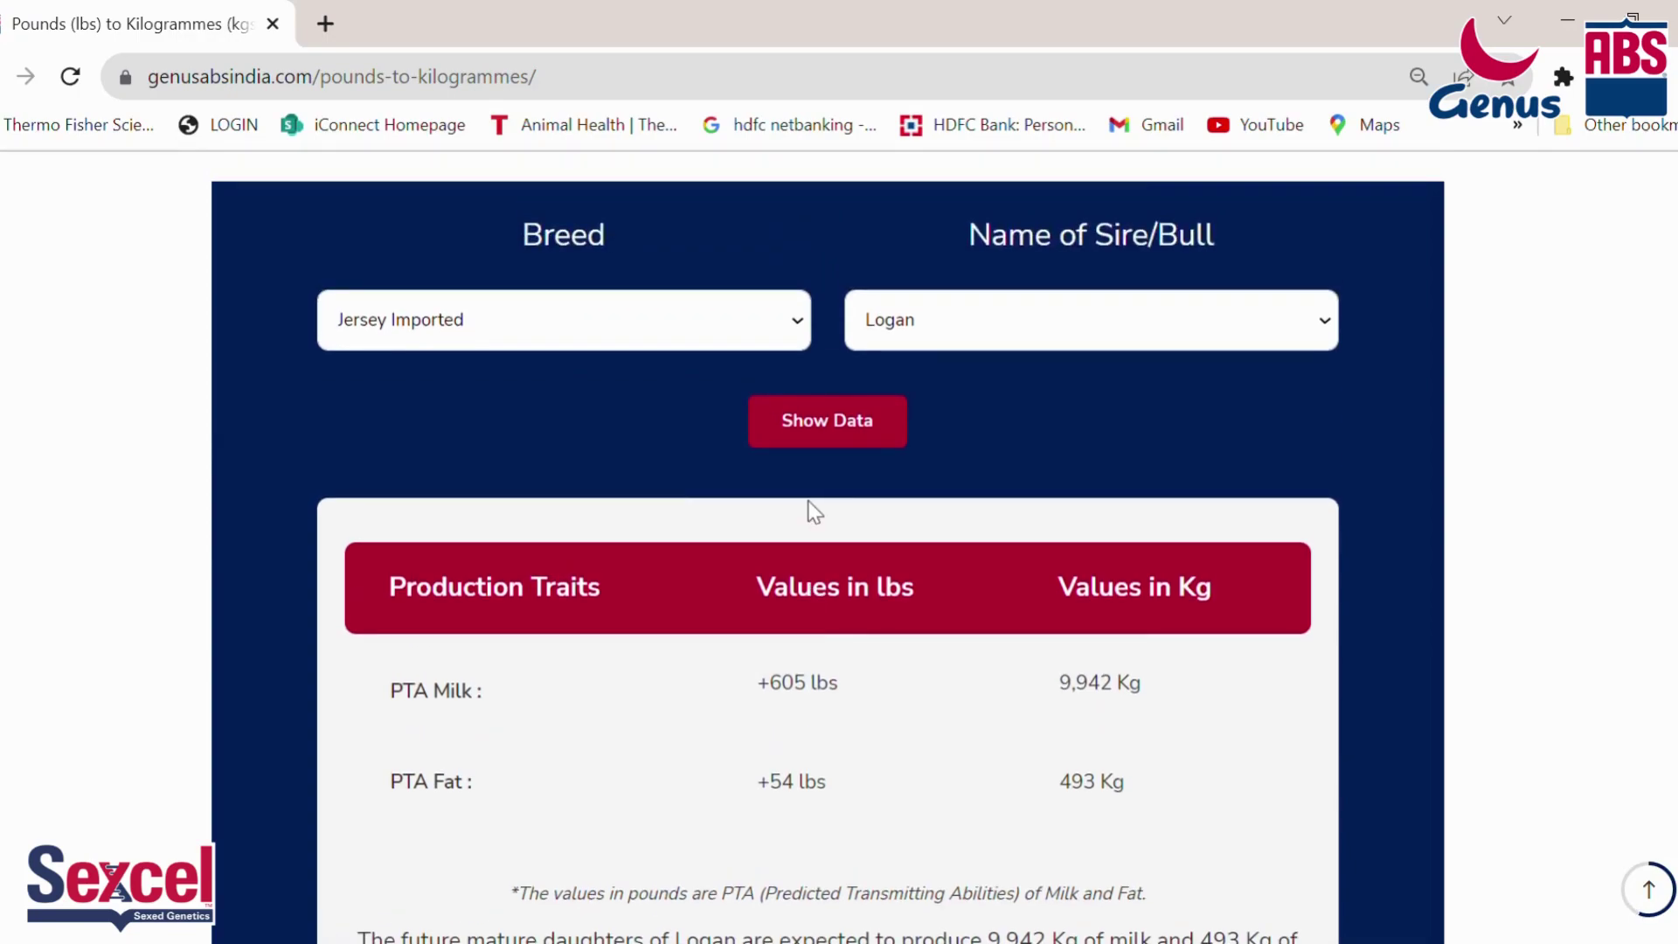